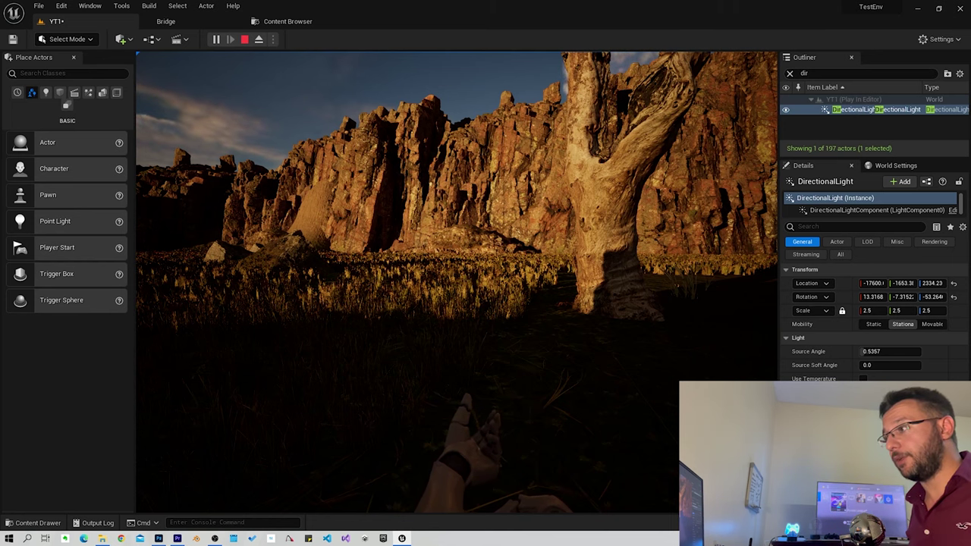
- Look around the cliffs in the running YT1 play session, then stop Play-in-Editor
left_click(455, 280)
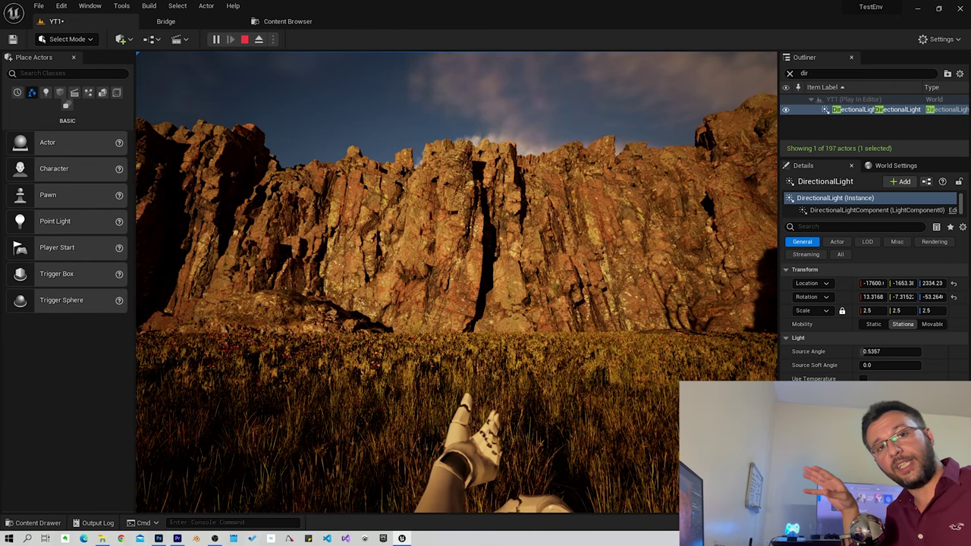
key("Escape")
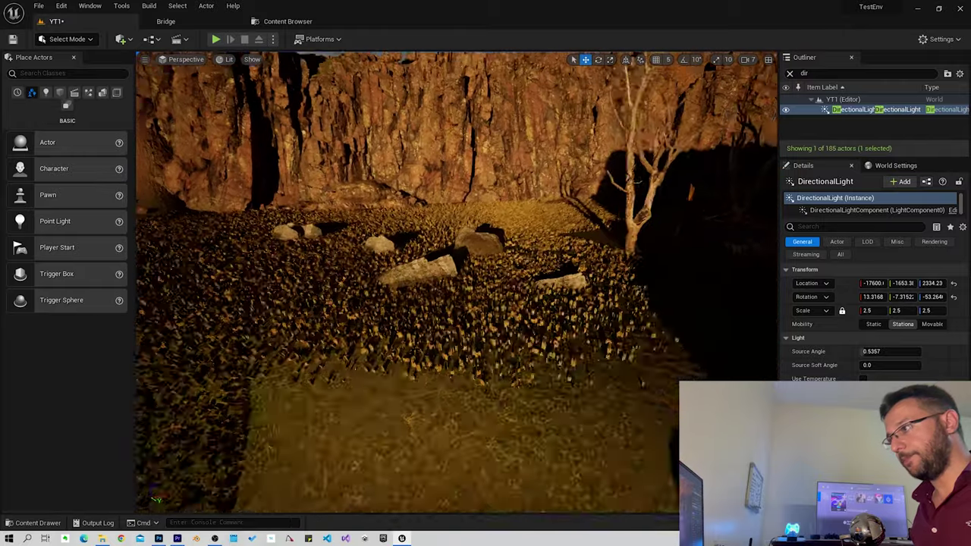
- Rotate the DirectionalLight to 17.1981, -39.4056, -62.654 so the landscape is brightly lit
right_click_drag(309, 201, 319, 190)
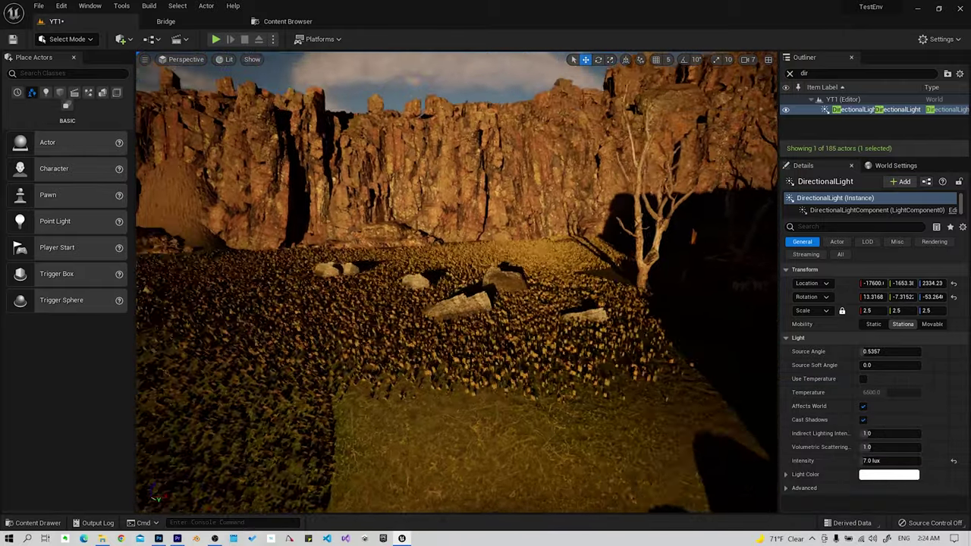
key("f")
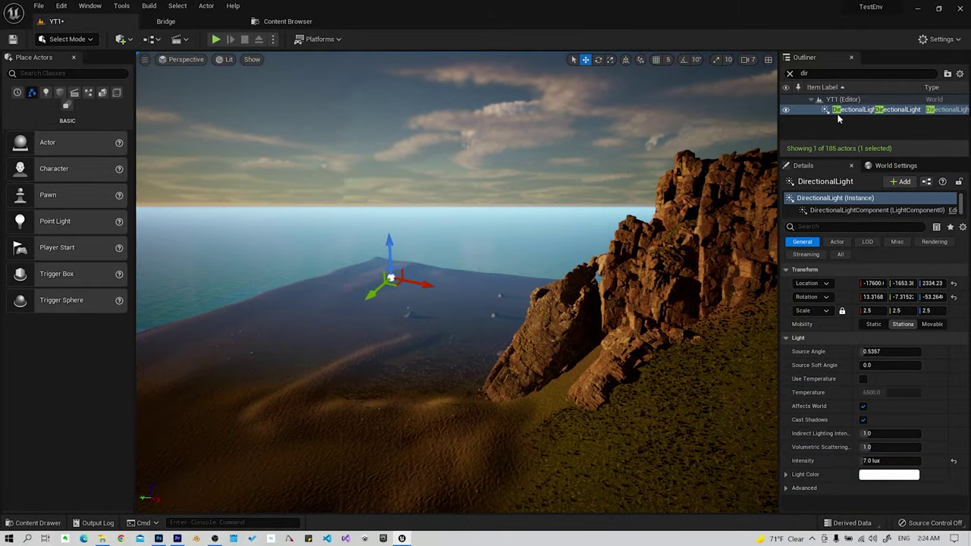
left_click(840, 112)
key("e")
left_click_drag(430, 260, 435, 260)
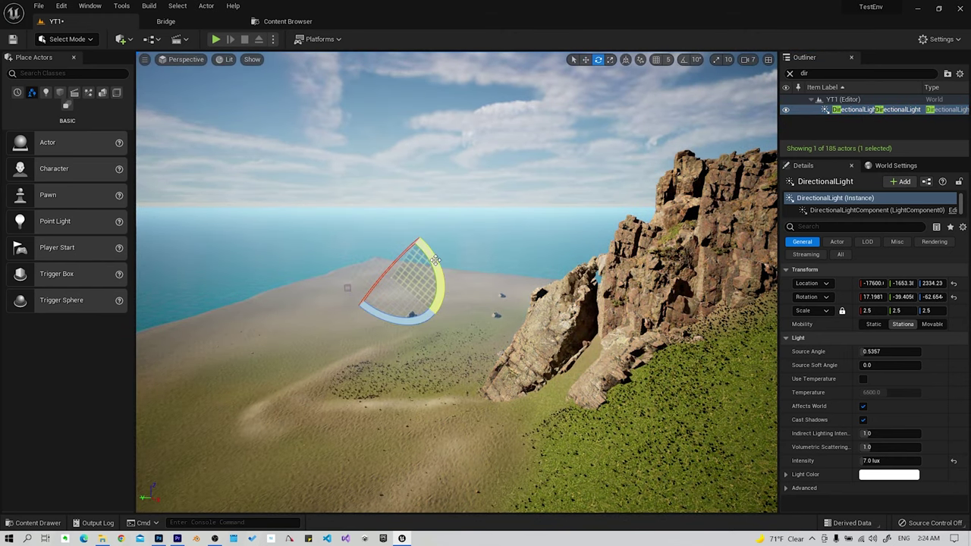
- Fly over the cliffs into the meadow and select the dead tree
right_click_drag(576, 318, 486, 319)
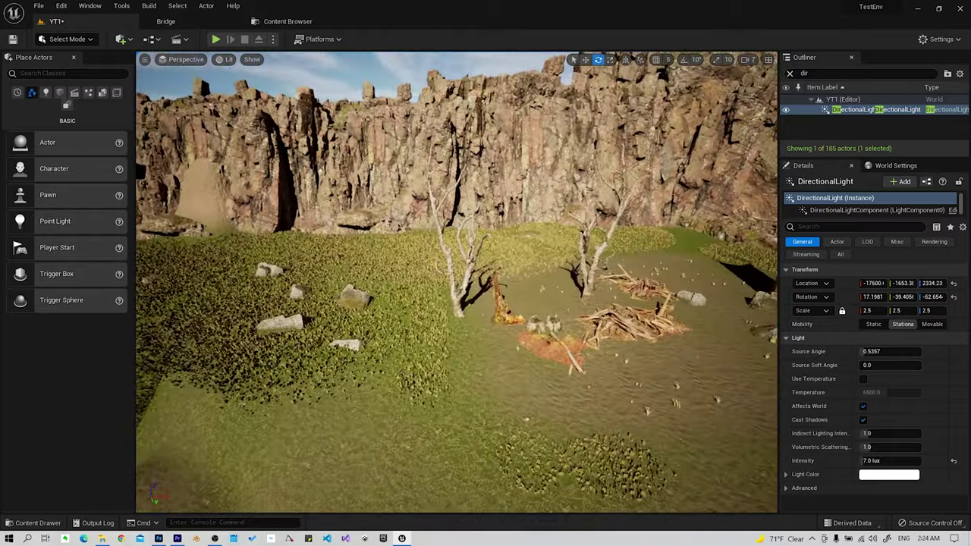
right_click_drag(450, 277, 529, 227)
left_click(463, 301)
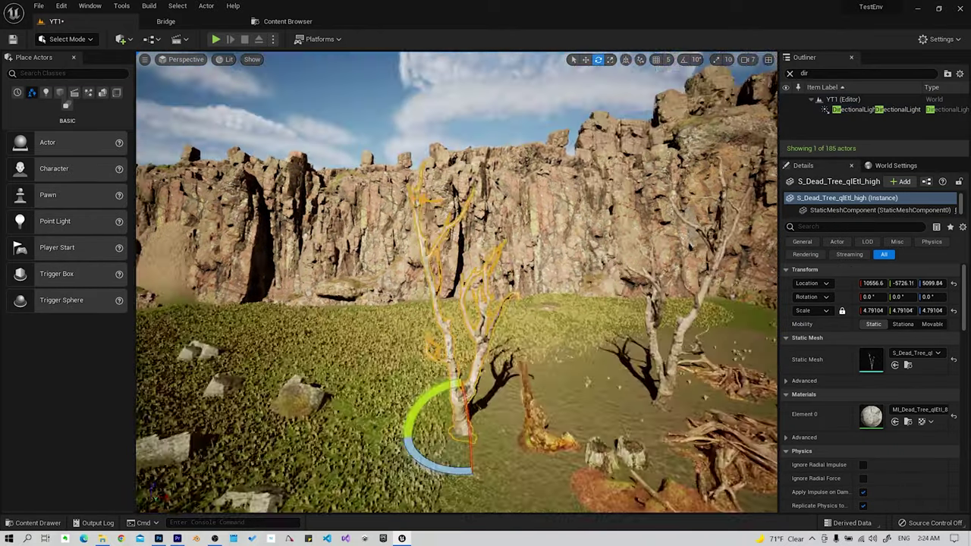
right_click(529, 228)
key("Escape")
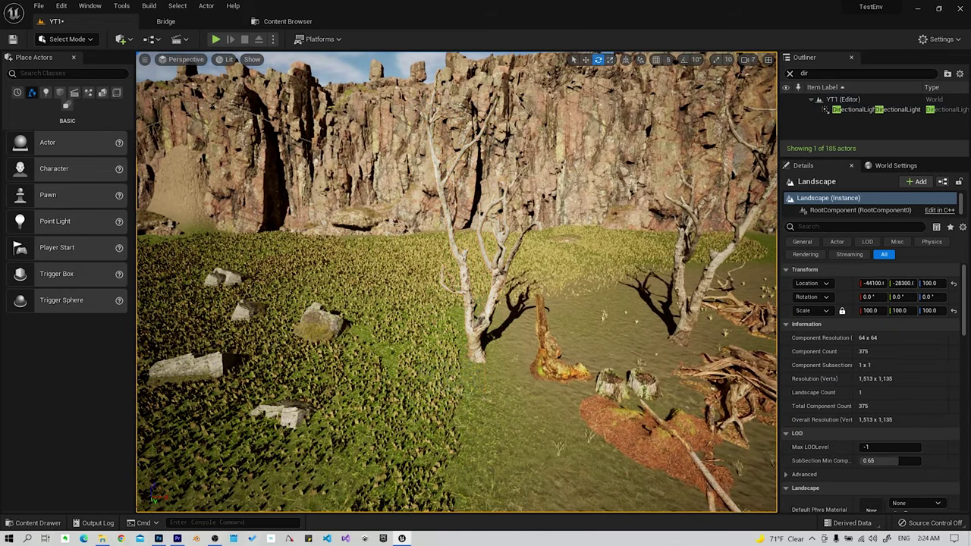
left_click(471, 334)
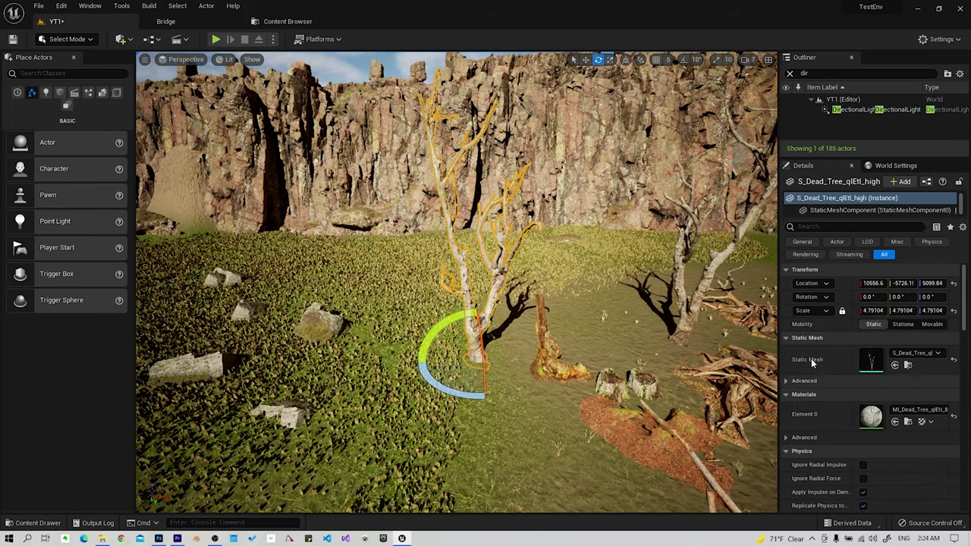
double_click(872, 359)
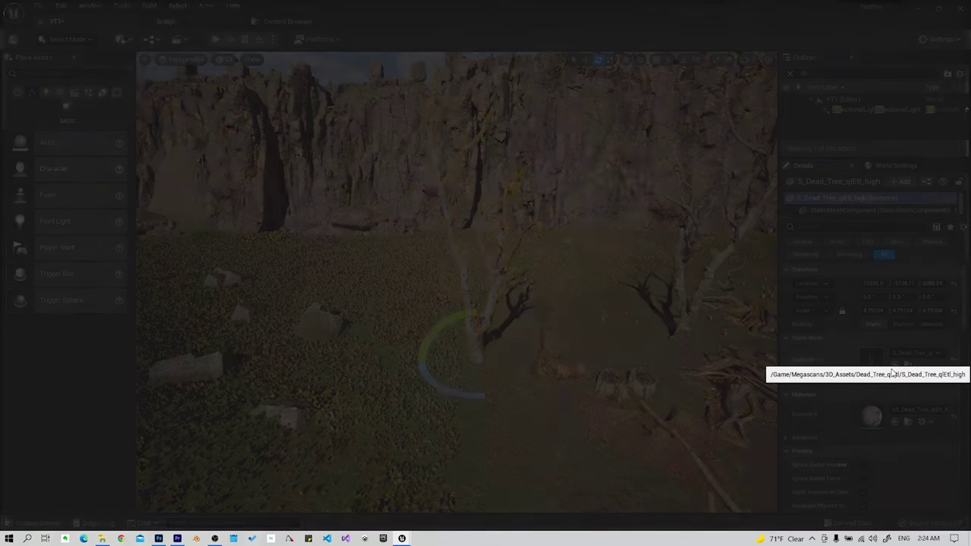
scroll(857, 371, "down", 10)
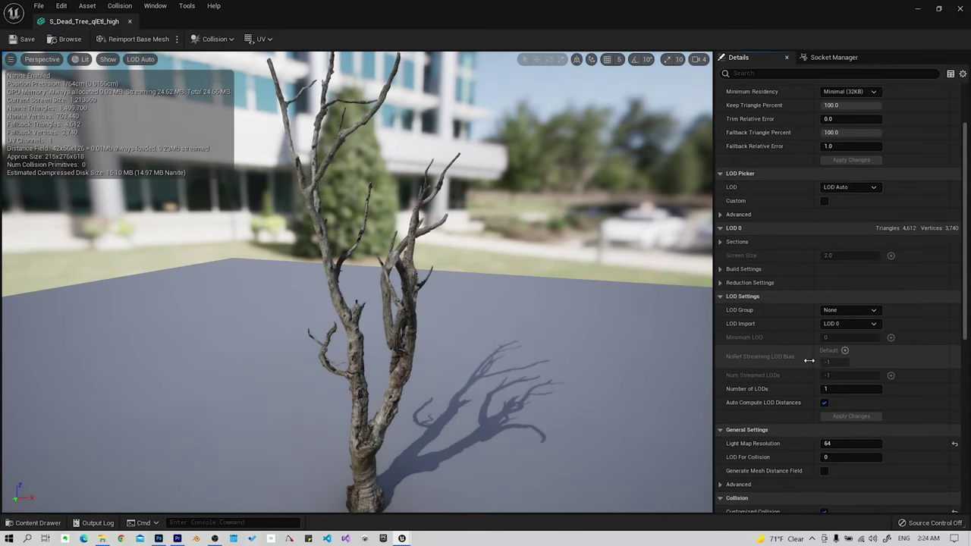
scroll(784, 340, "down", 2)
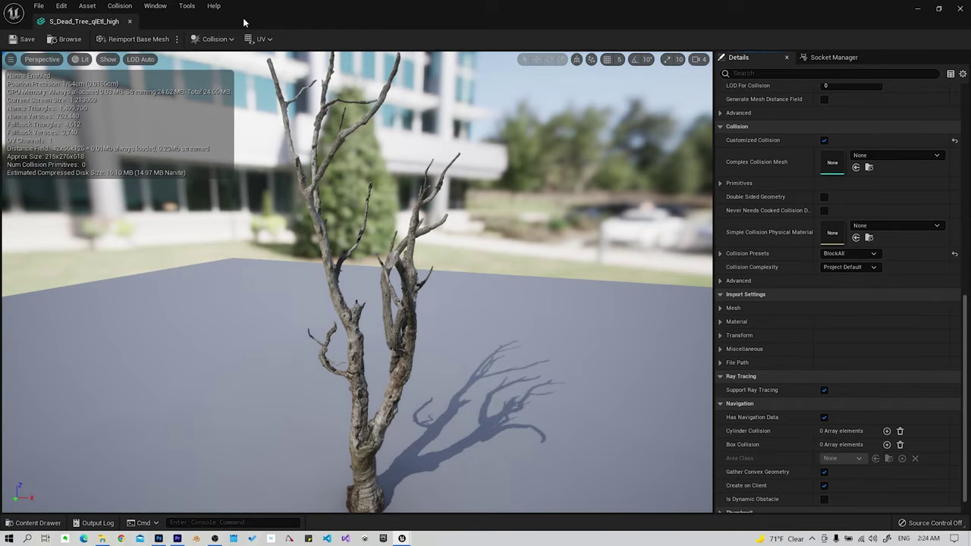
left_click(129, 21)
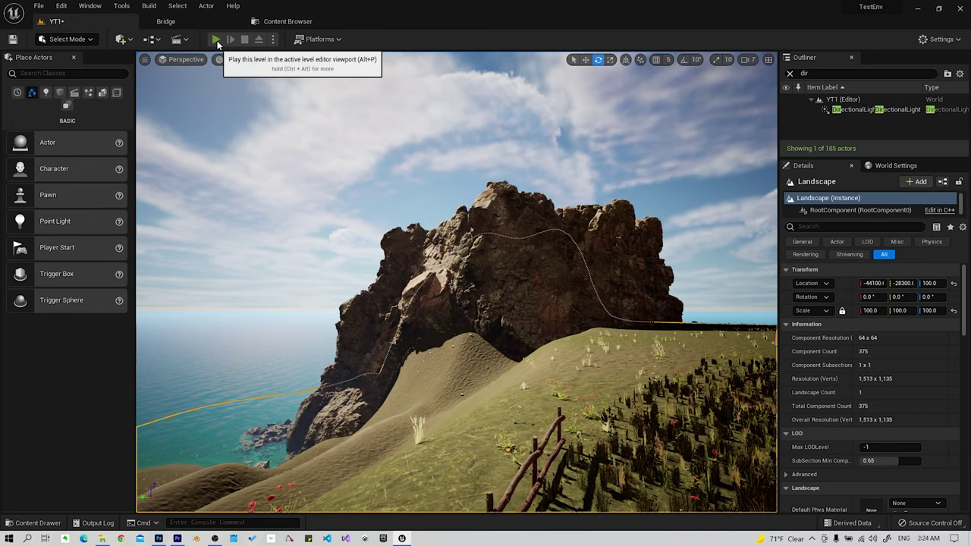
- Play-test walking to the fence, then open S_Modular_Fence_ufflaitdw_high_Var22 in the mesh editor
left_click(217, 39)
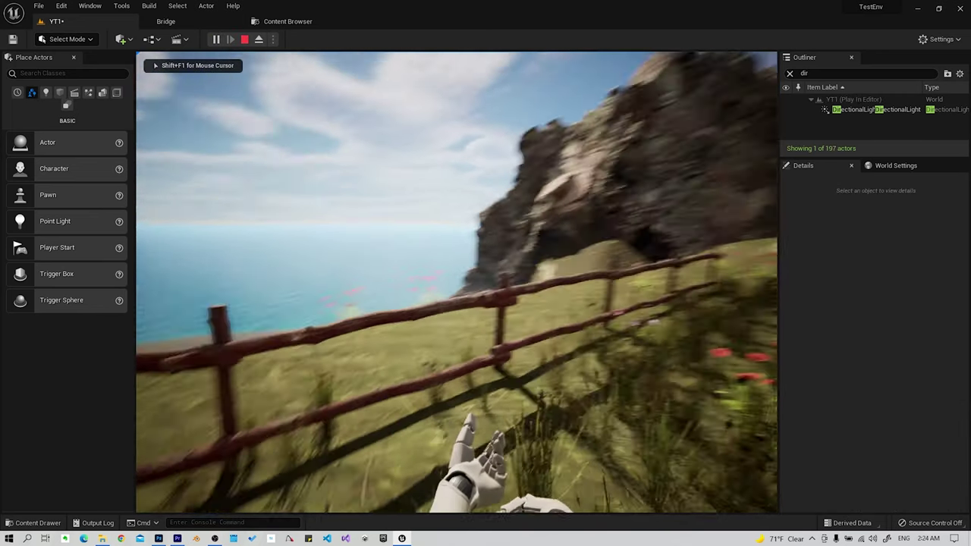
key("w")
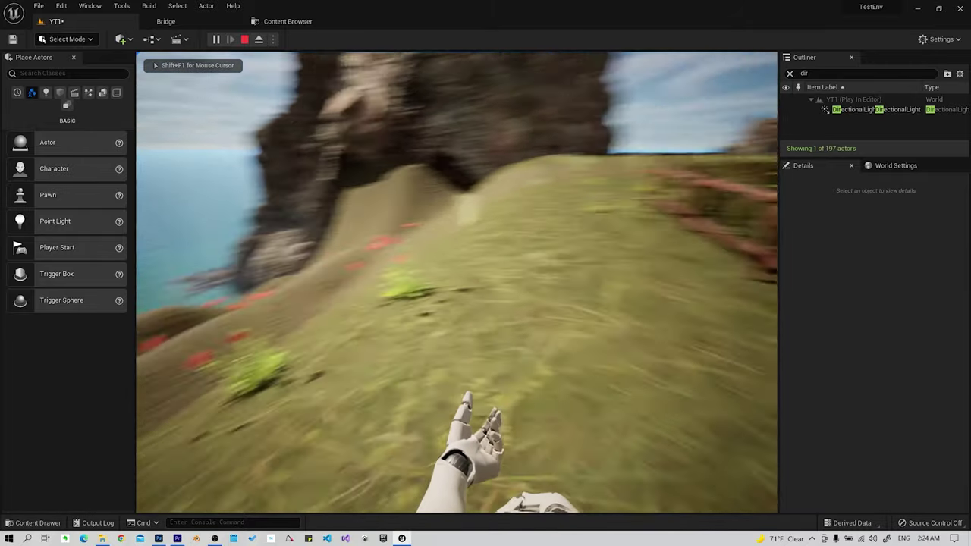
key("Escape")
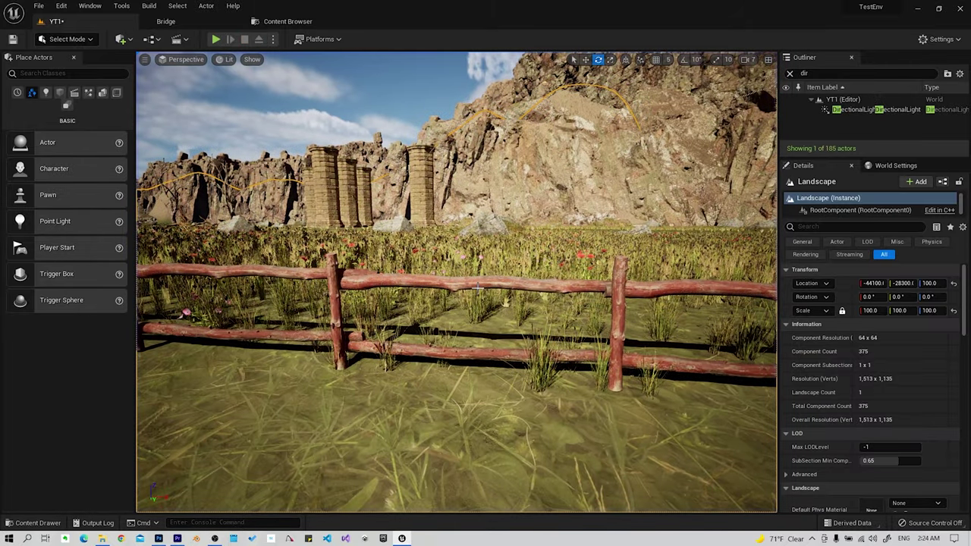
left_click(481, 282)
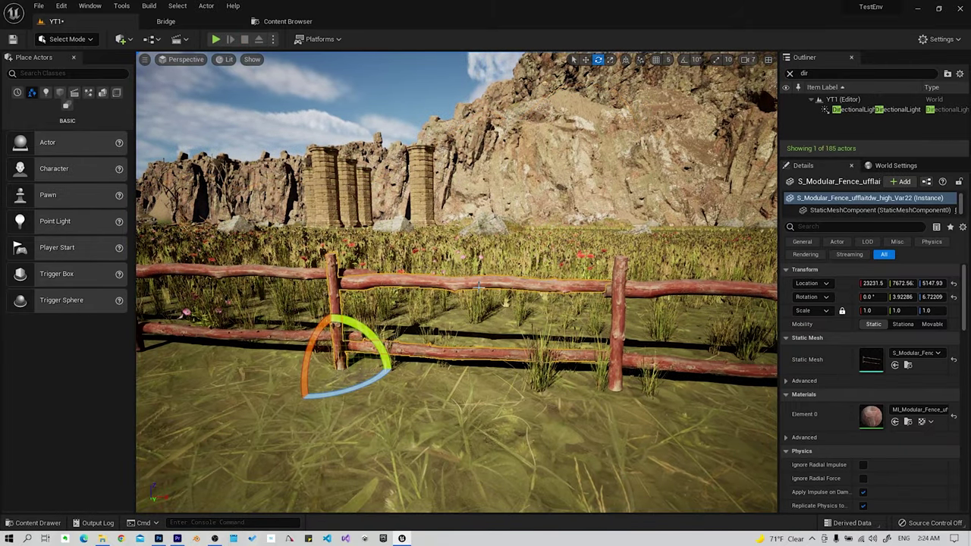
double_click(874, 359)
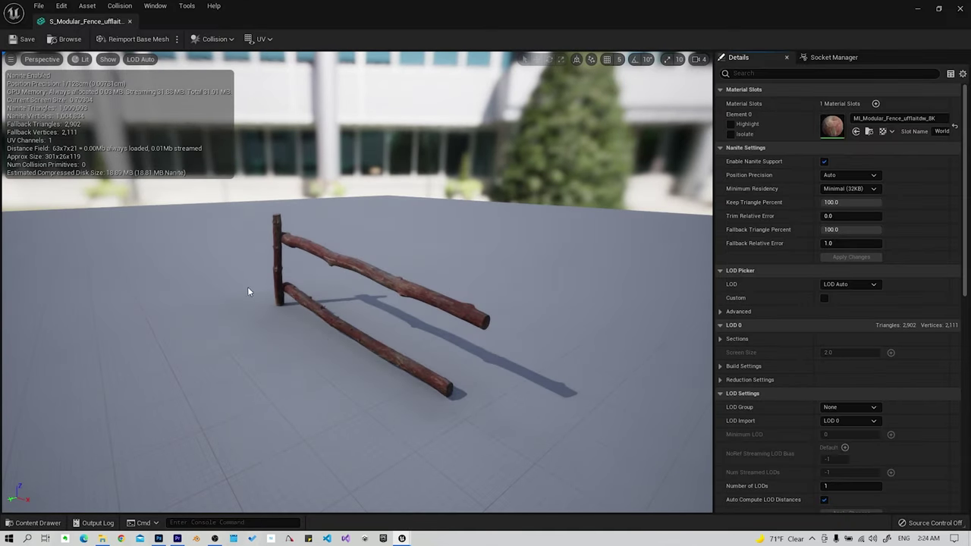
- Add a box simplified collision around the fence rails and inspect it from several angles
mouse_move(379, 358)
left_mouse_down()
mouse_move(425, 304)
mouse_move(455, 288)
left_mouse_up()
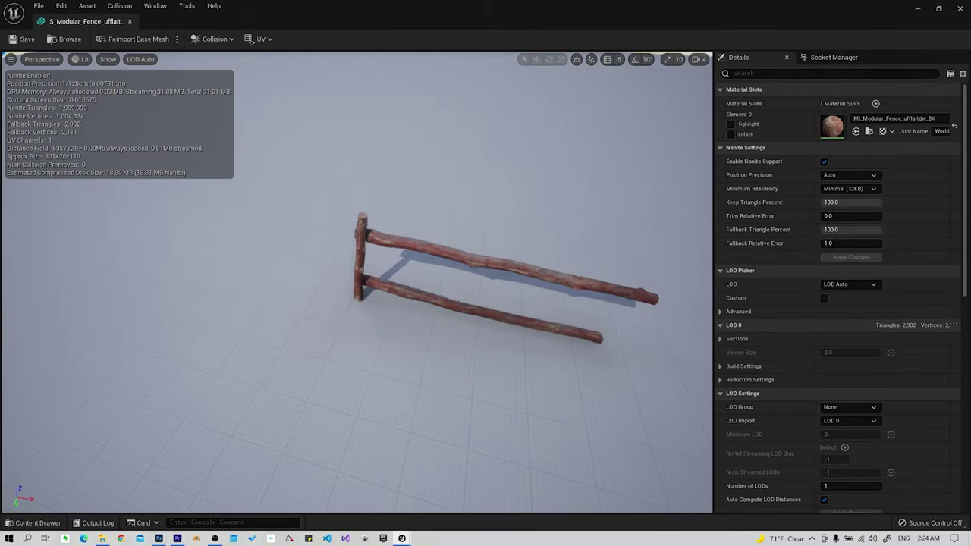
left_click_drag(455, 288, 394, 272)
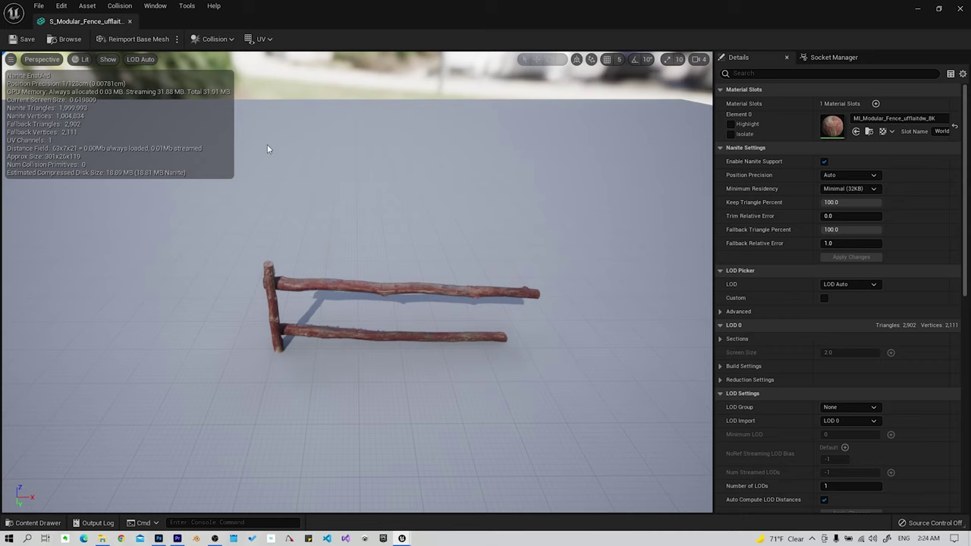
left_click(222, 41)
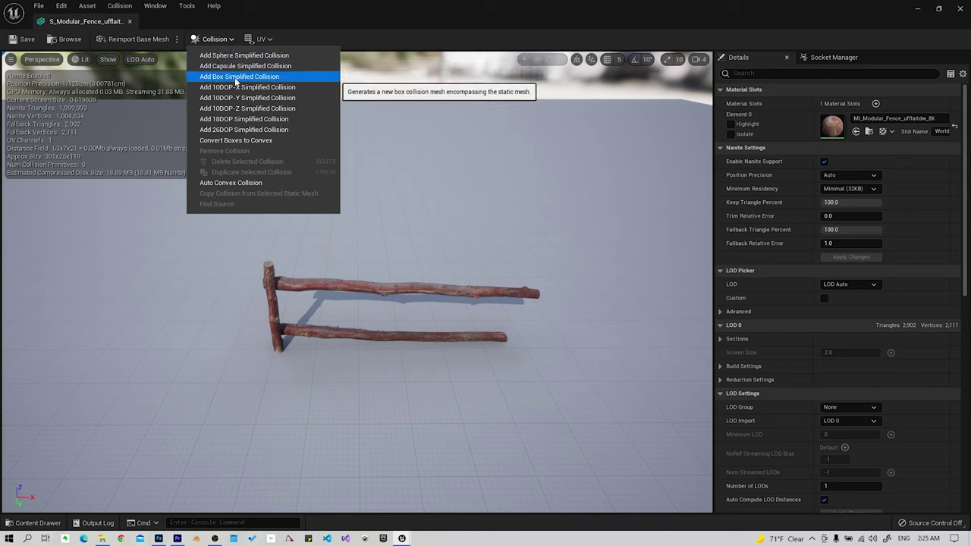
left_click(236, 75)
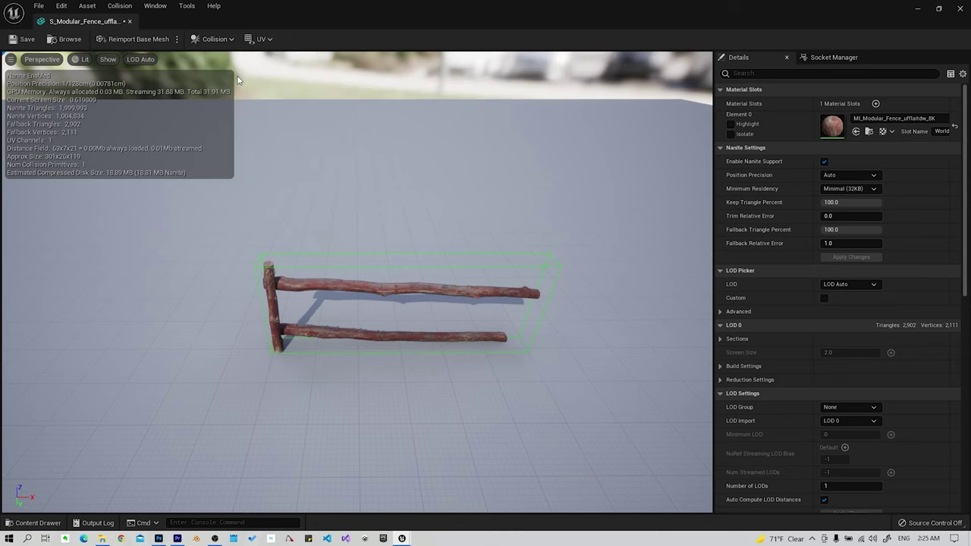
mouse_move(184, 193)
left_mouse_down()
mouse_move(152, 198)
mouse_move(175, 228)
left_mouse_up()
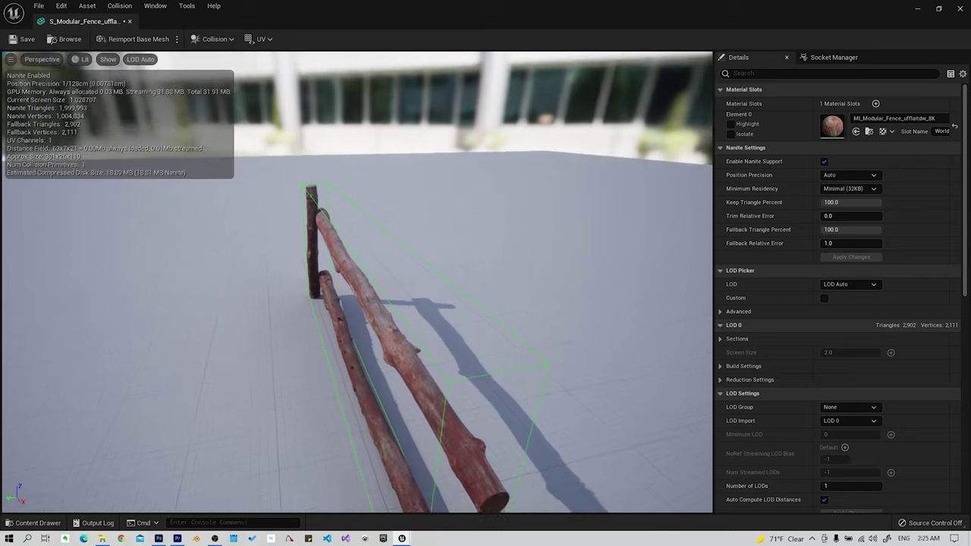
left_click_drag(175, 228, 389, 369)
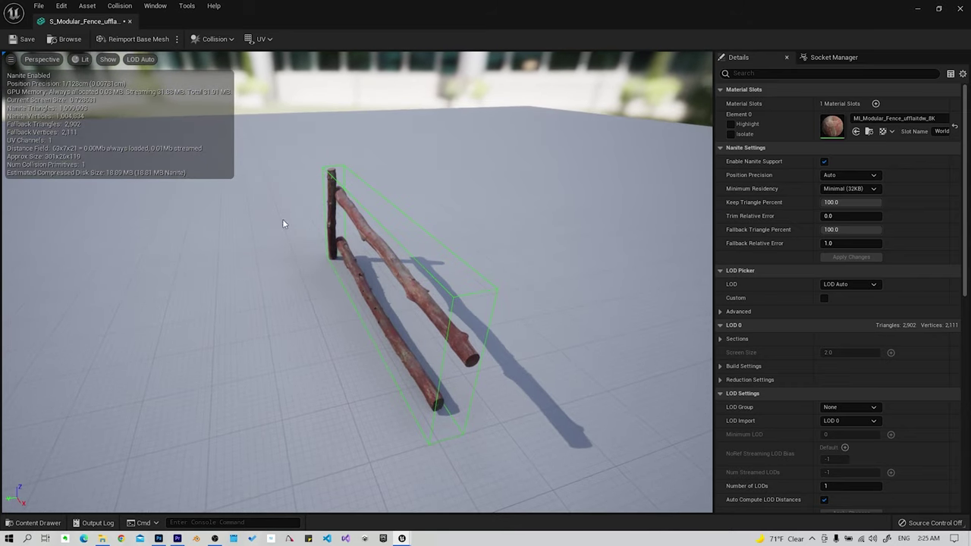
- Save the fence mesh with its collision and close its editor
left_click(27, 40)
left_click(28, 42)
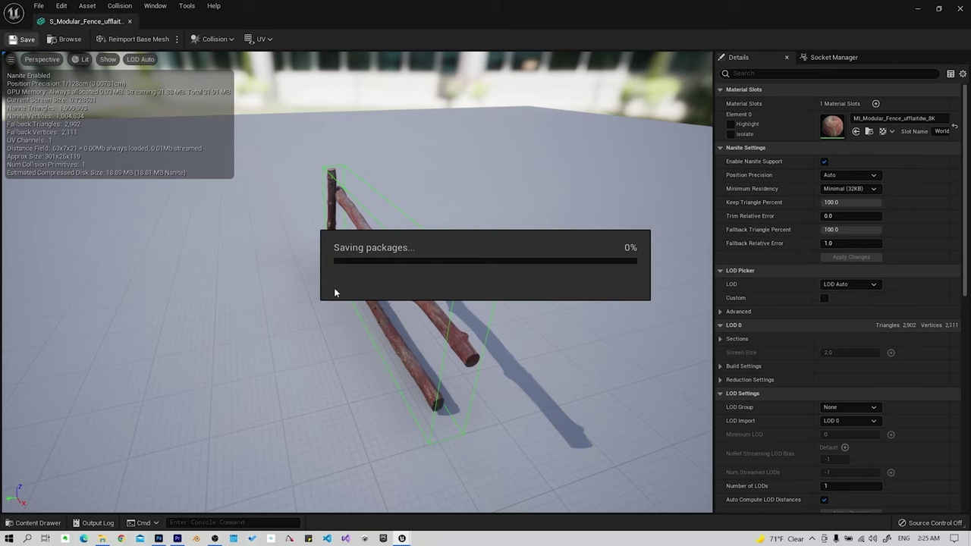
left_click(130, 21)
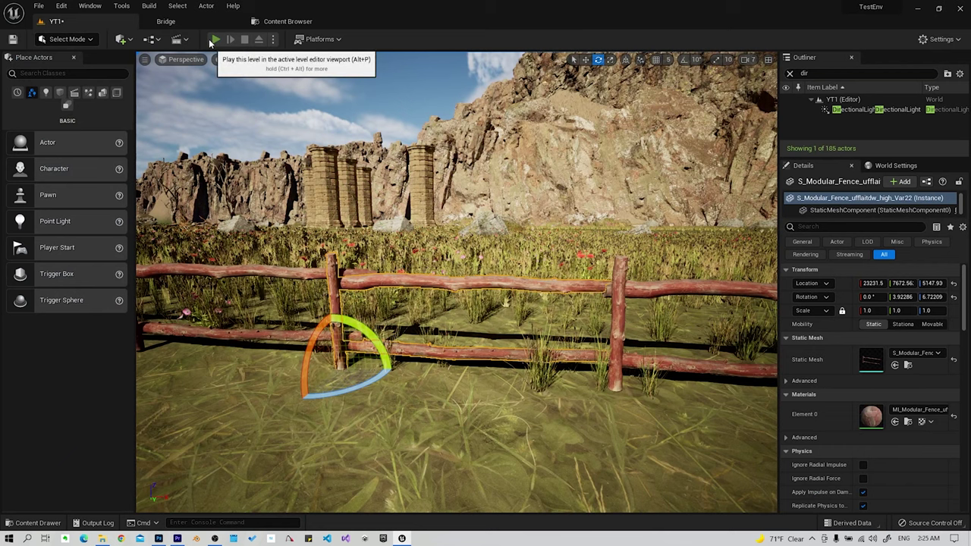
left_click(214, 40)
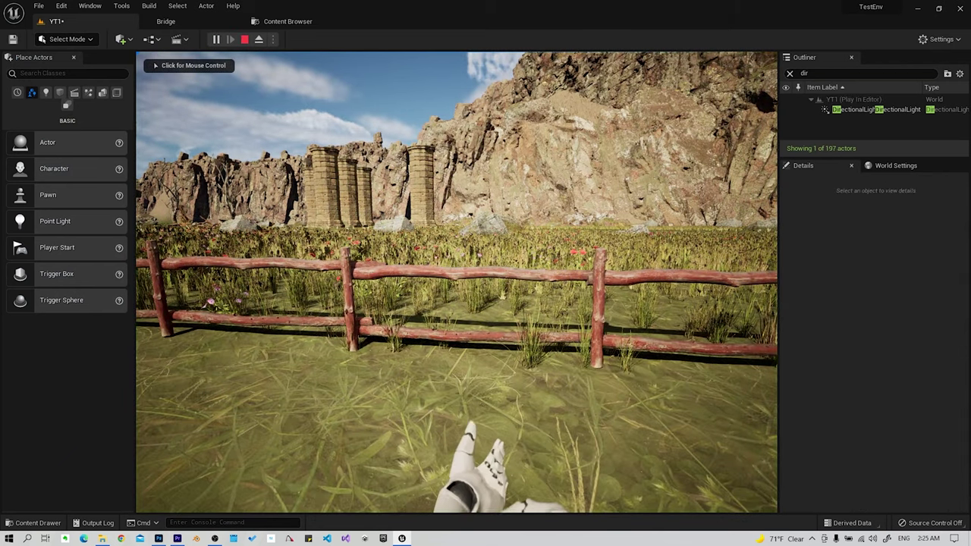
key("w")
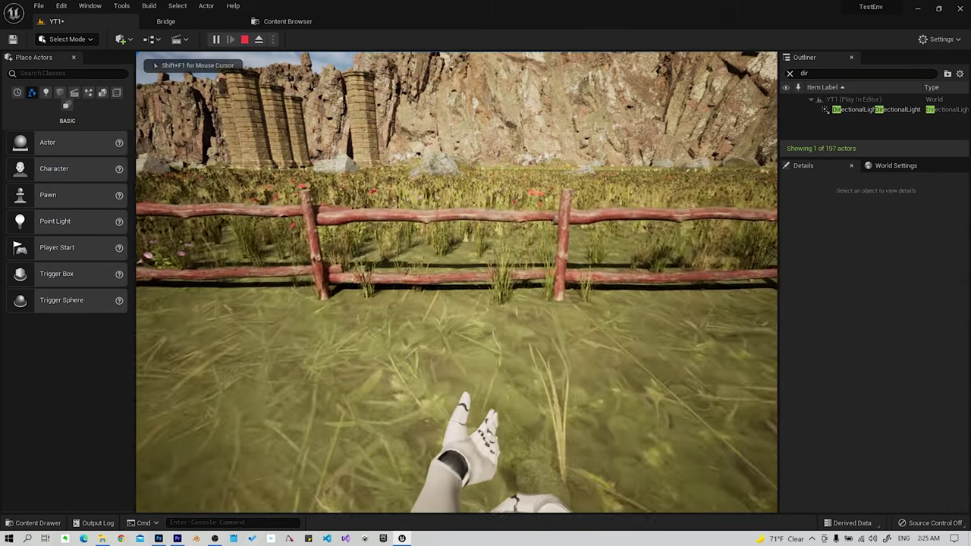
key("s")
key("w")
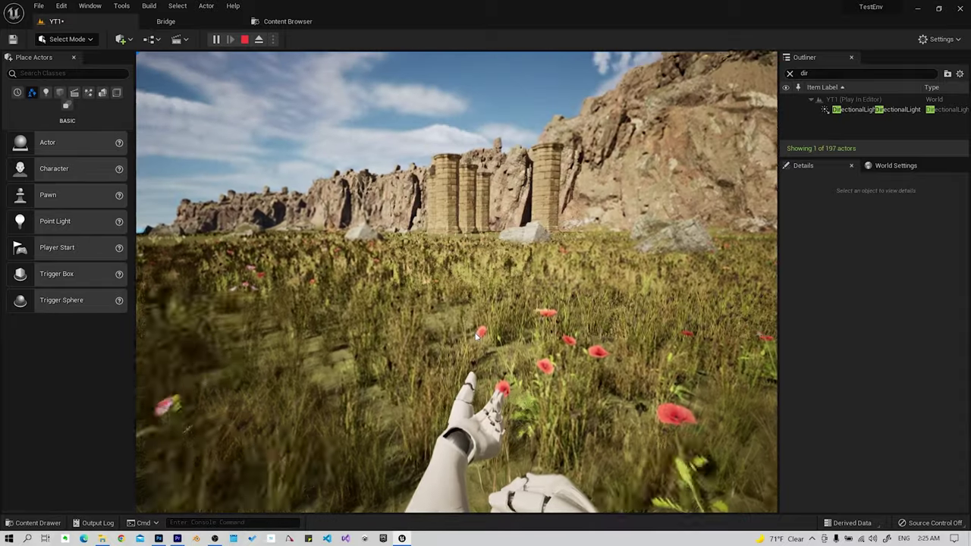
key("Escape")
key("w")
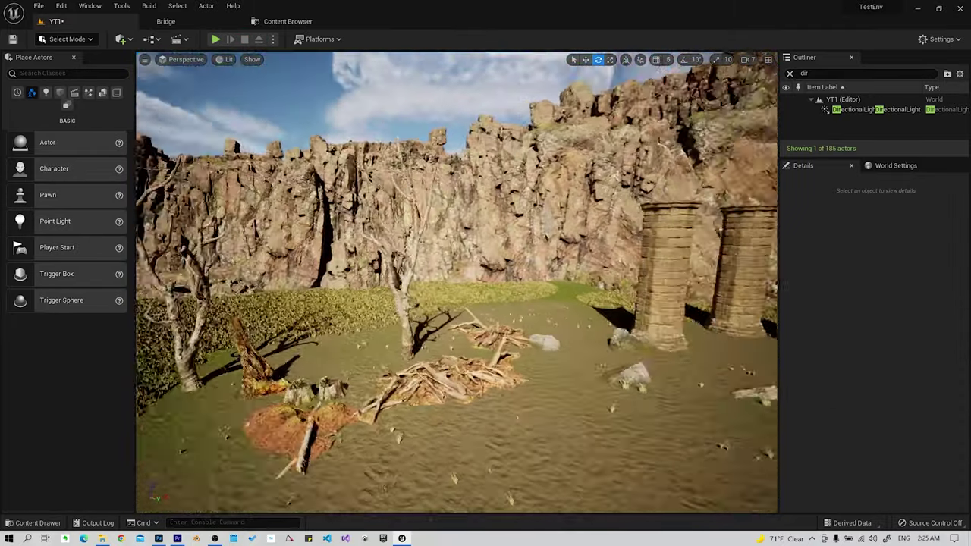
- Select the dead tree and open its static mesh in the mesh editor
right_click_drag(455, 281, 491, 273)
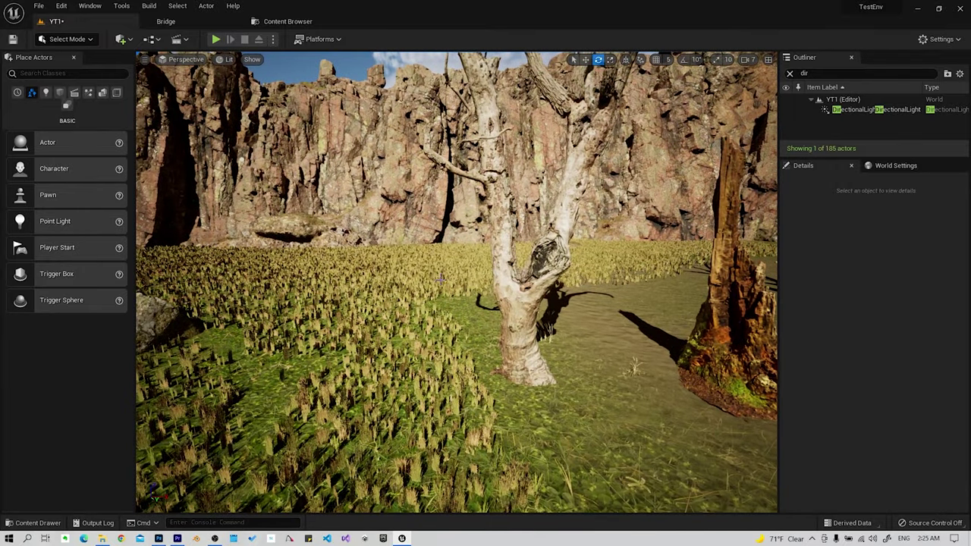
left_click(515, 289)
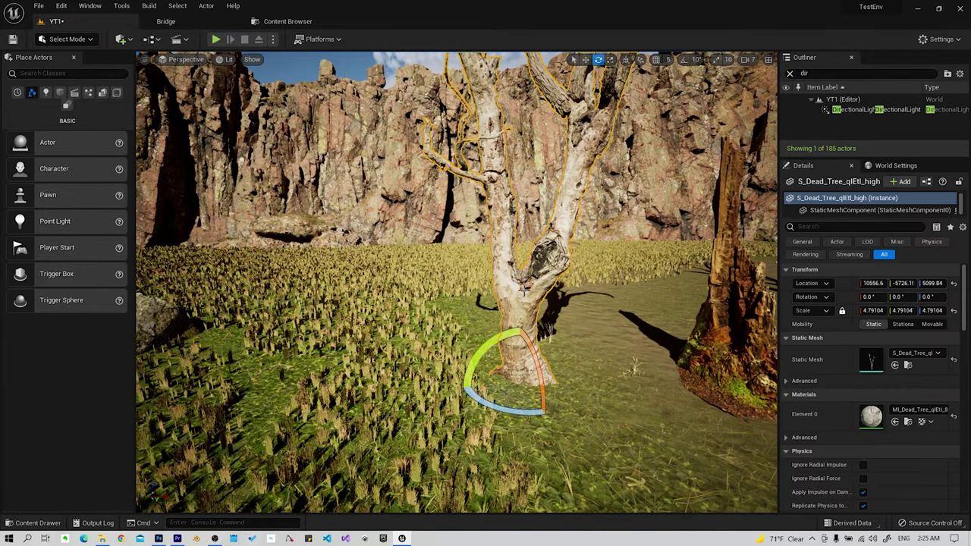
double_click(871, 360)
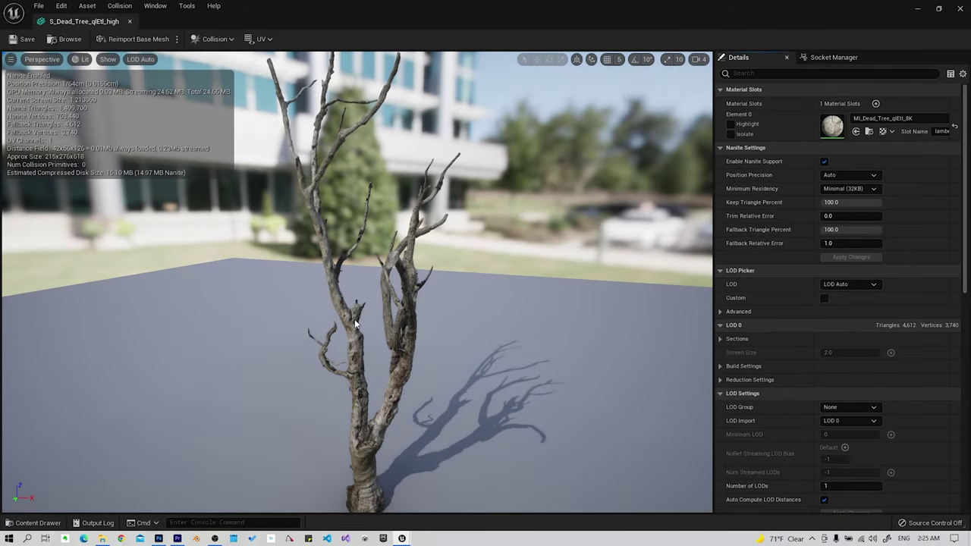
left_click_drag(273, 452, 288, 387)
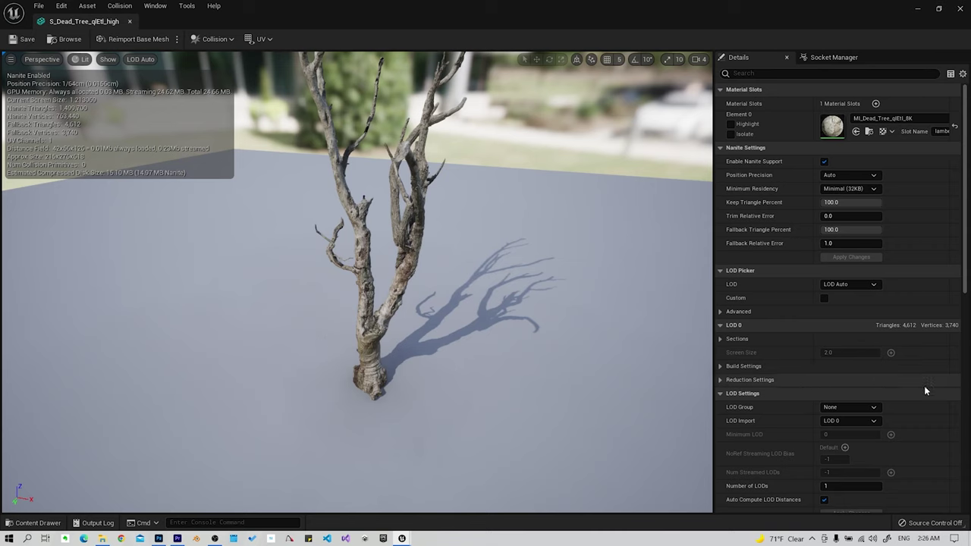
- Set the tree's Collision Complexity to Use Complex Collision As Simple, save, and close the editor
scroll(924, 383, "down", 3)
scroll(911, 370, "down", 3)
scroll(872, 334, "down", 2)
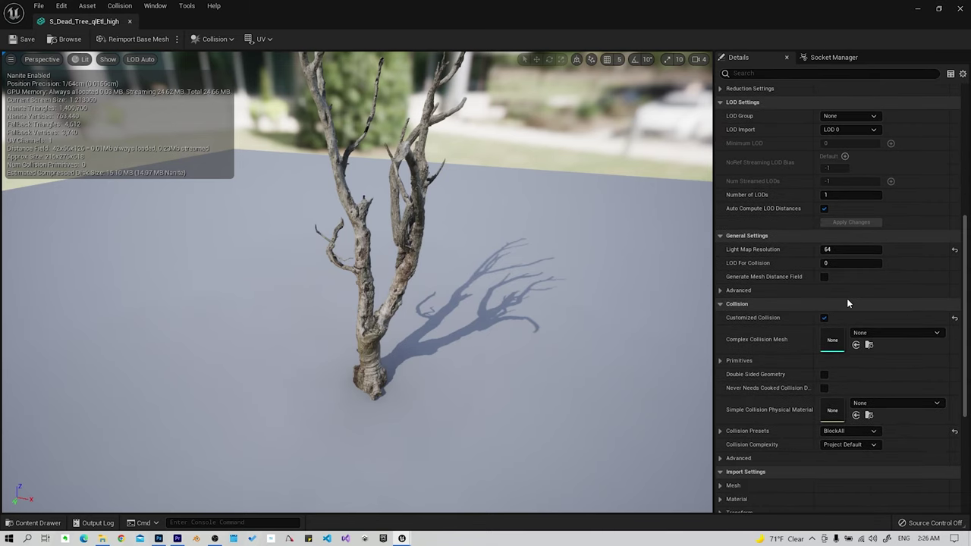
scroll(849, 281, "down", 2)
scroll(835, 250, "down", 2)
scroll(746, 298, "down", 2)
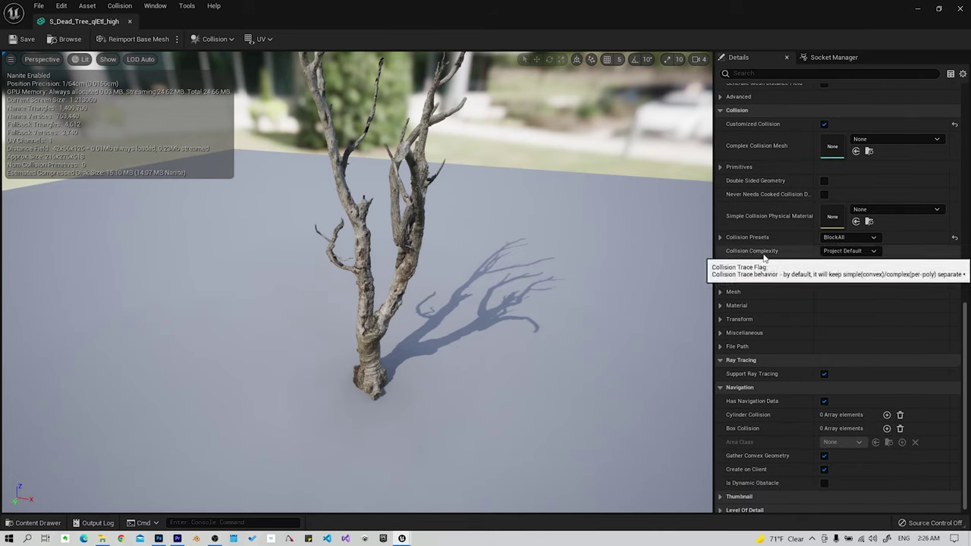
left_click(834, 251)
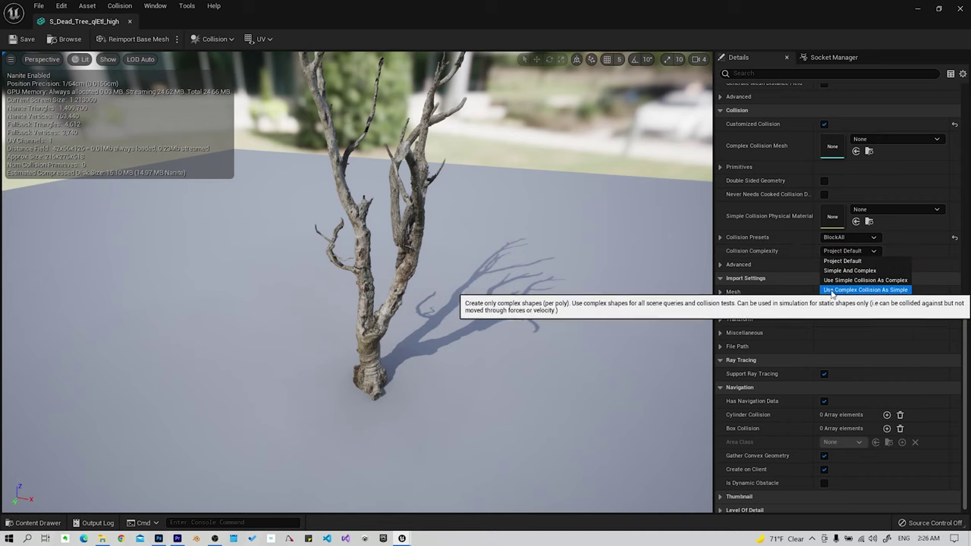
left_click(832, 291)
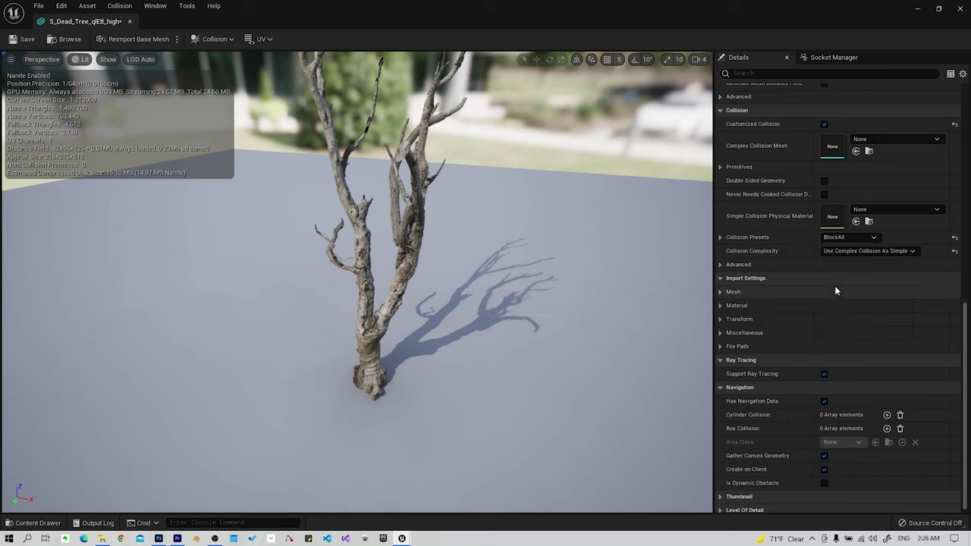
left_click(25, 41)
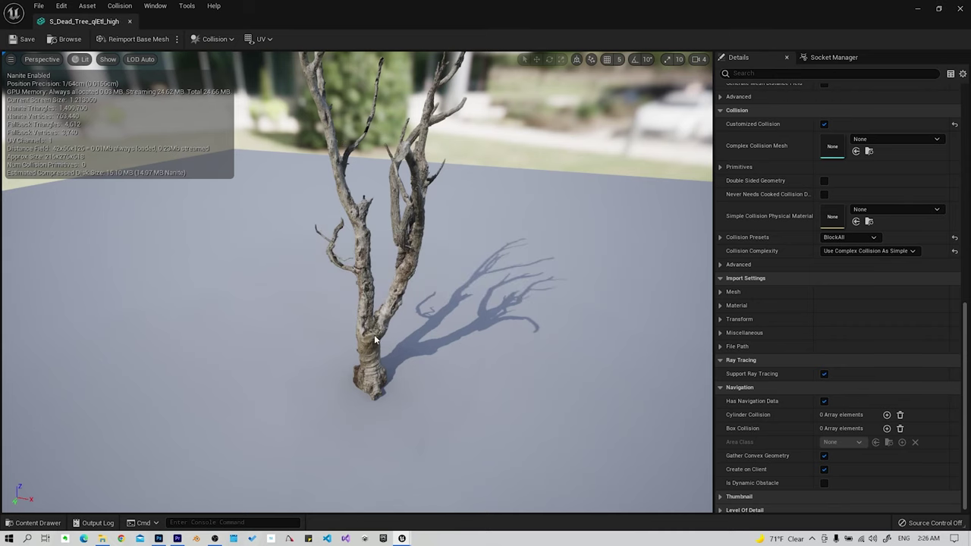
left_click(130, 21)
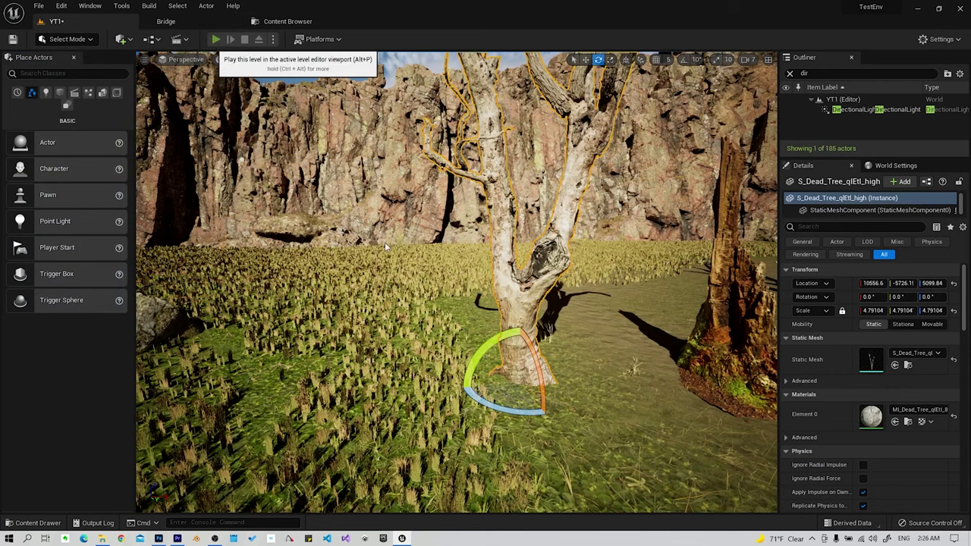
- Play-test walking into and around the dead tree, then select the cliff wall behind it
key("alt+p")
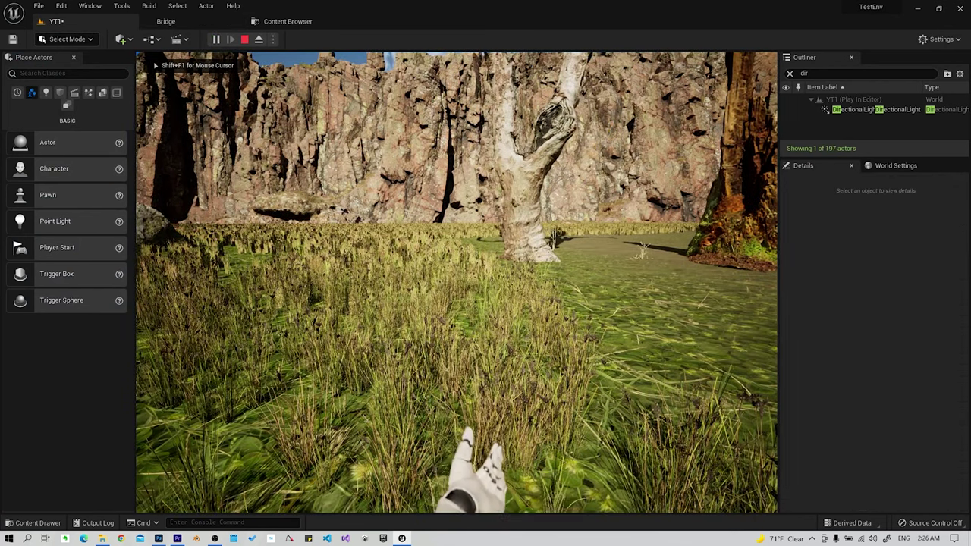
key("w")
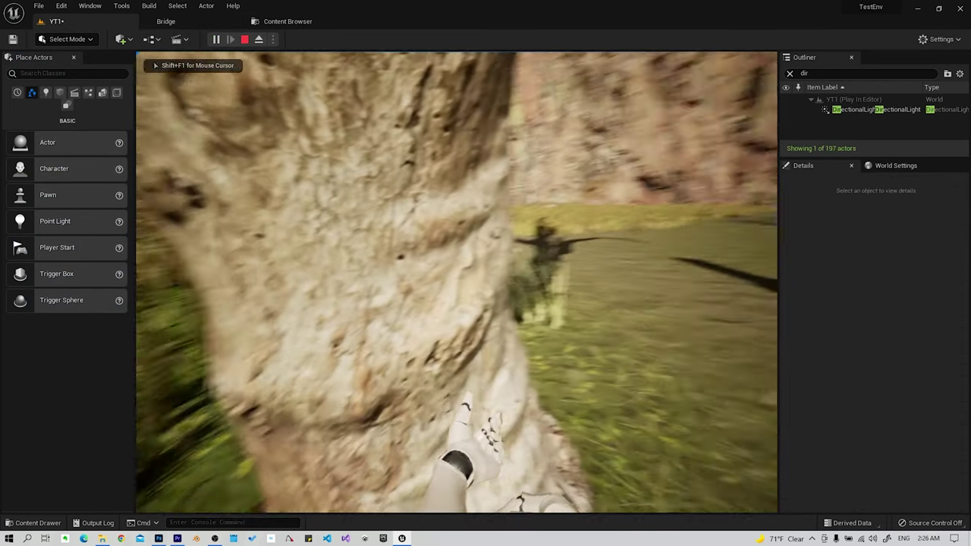
key("a")
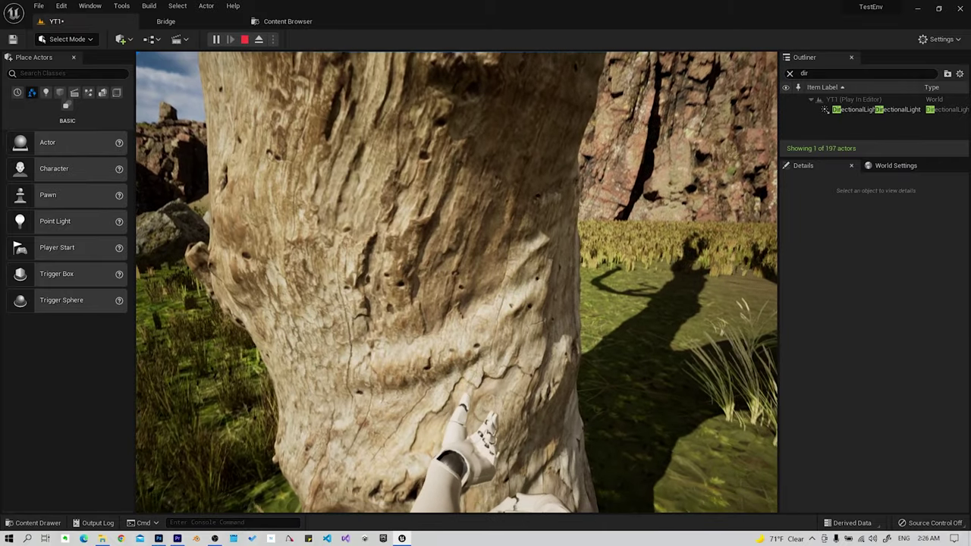
key("s")
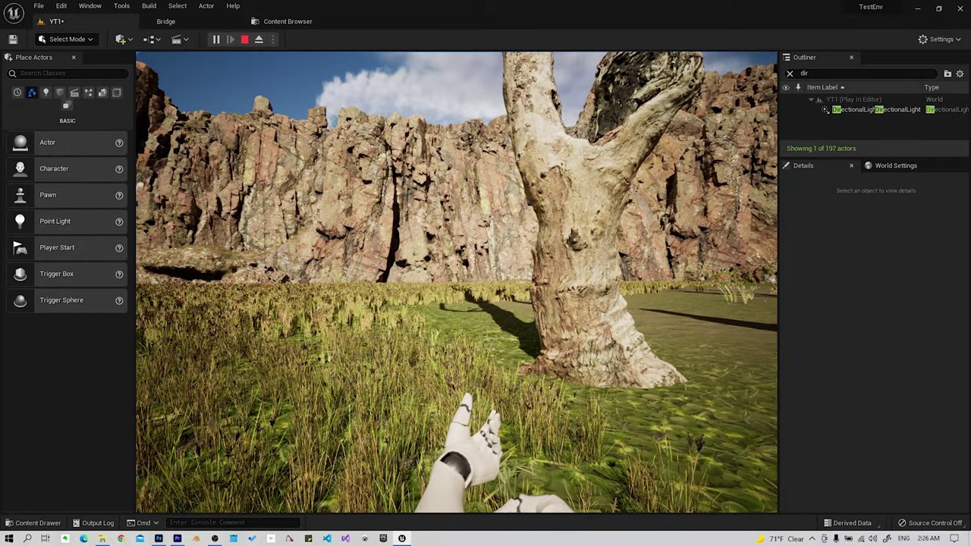
key("Escape")
left_click(574, 238)
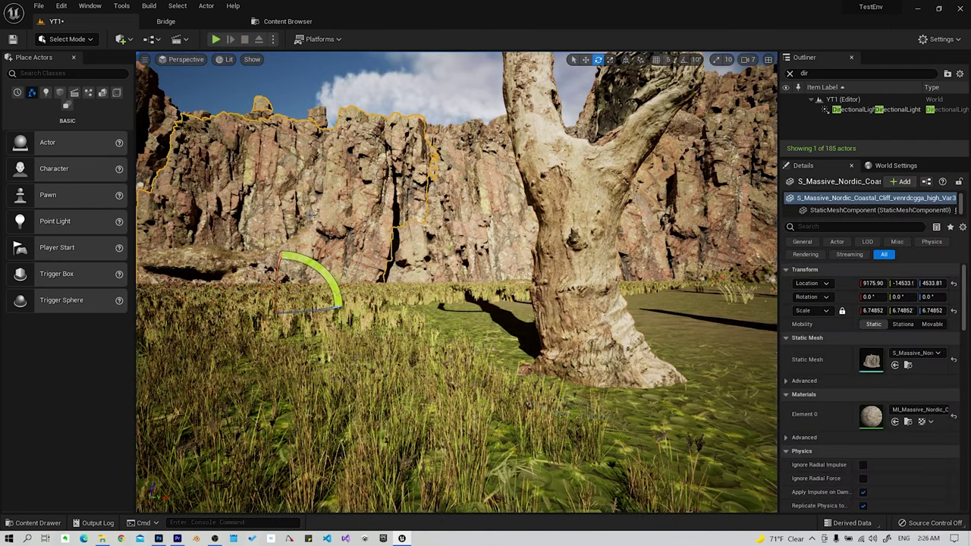
- Open the Massive Nordic Coastal Cliff mesh, set Use Complex Collision As Simple, and save
double_click(871, 360)
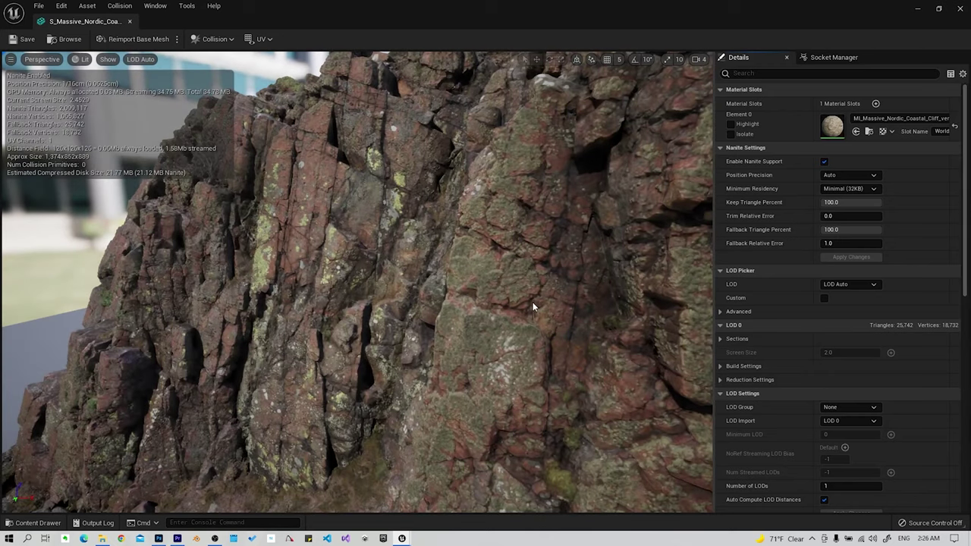
left_click_drag(532, 306, 470, 304)
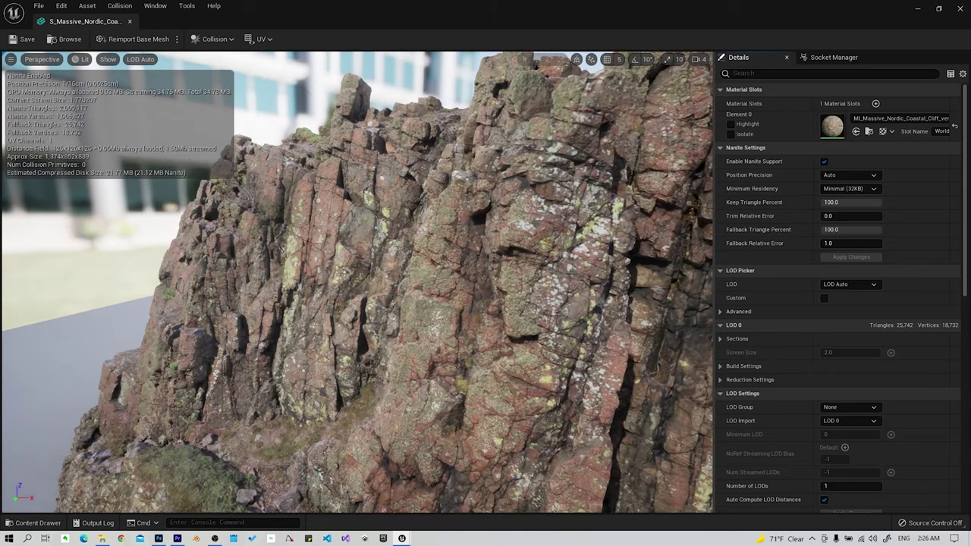
scroll(865, 349, "down", 2)
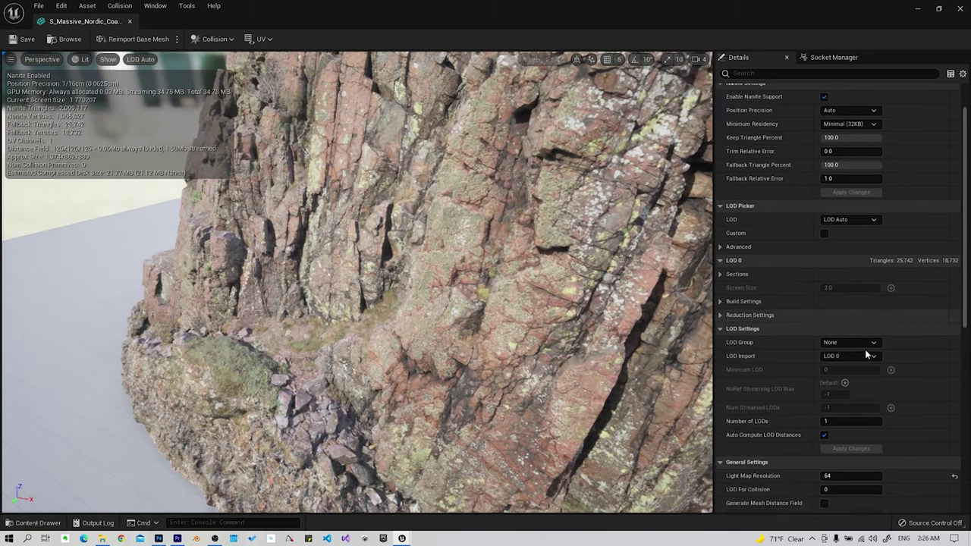
scroll(865, 349, "down", 4)
scroll(873, 343, "down", 3)
scroll(875, 340, "down", 3)
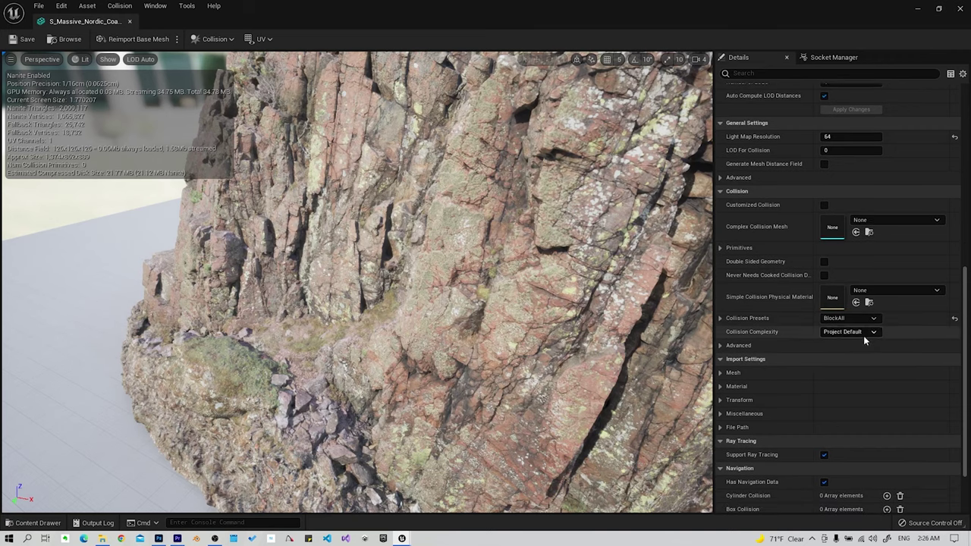
left_click(864, 335)
left_click(844, 371)
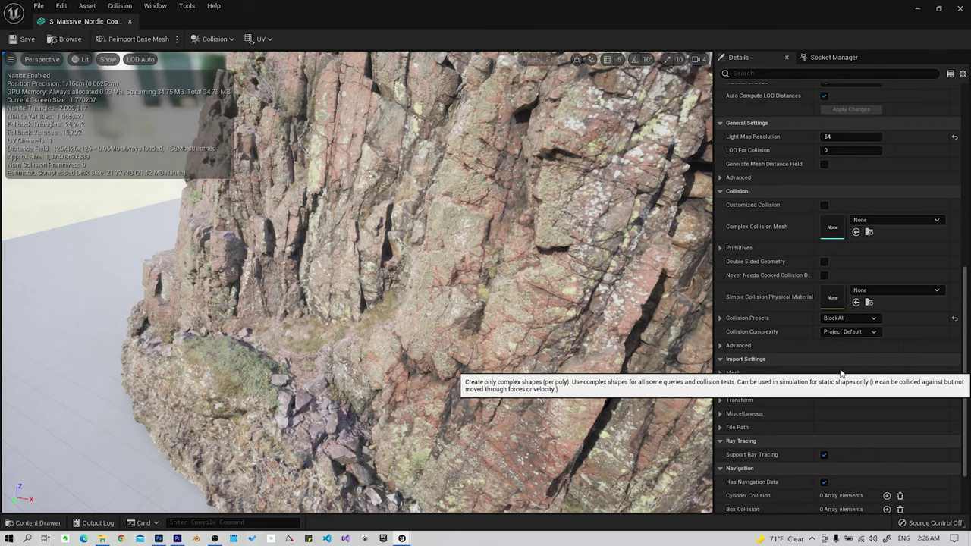
left_click(13, 44)
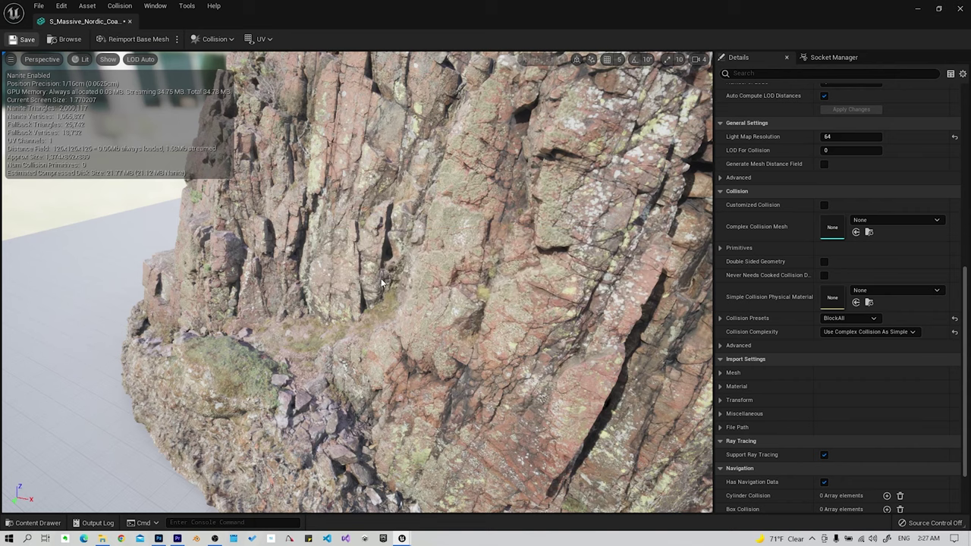
- Close the cliff mesh and play-test walking onto the rocks and toward the cliff
left_click(131, 22)
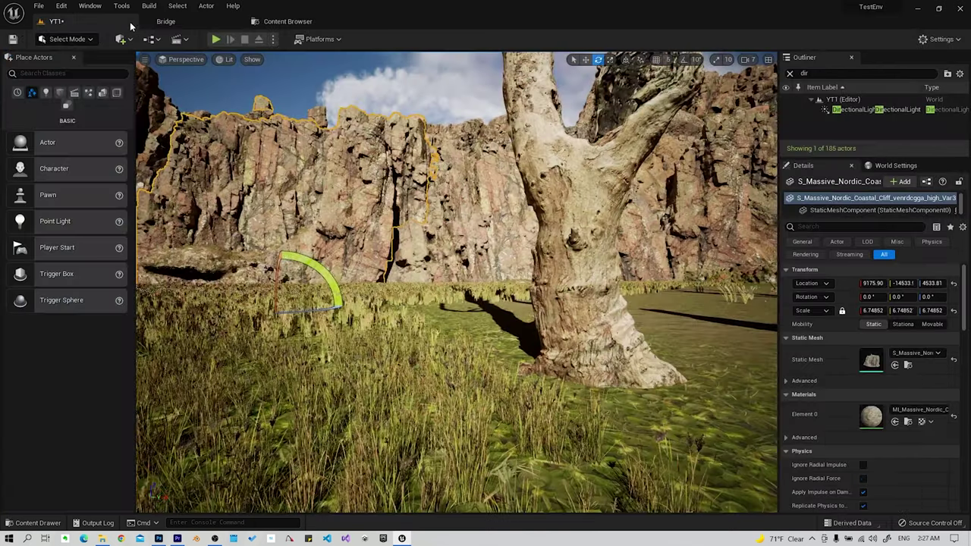
key("f")
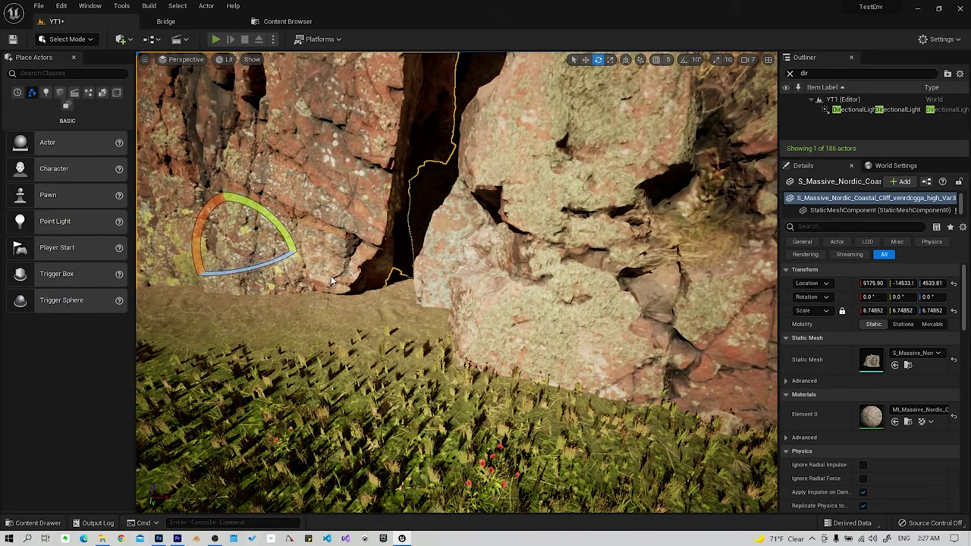
key("alt+p")
key("w")
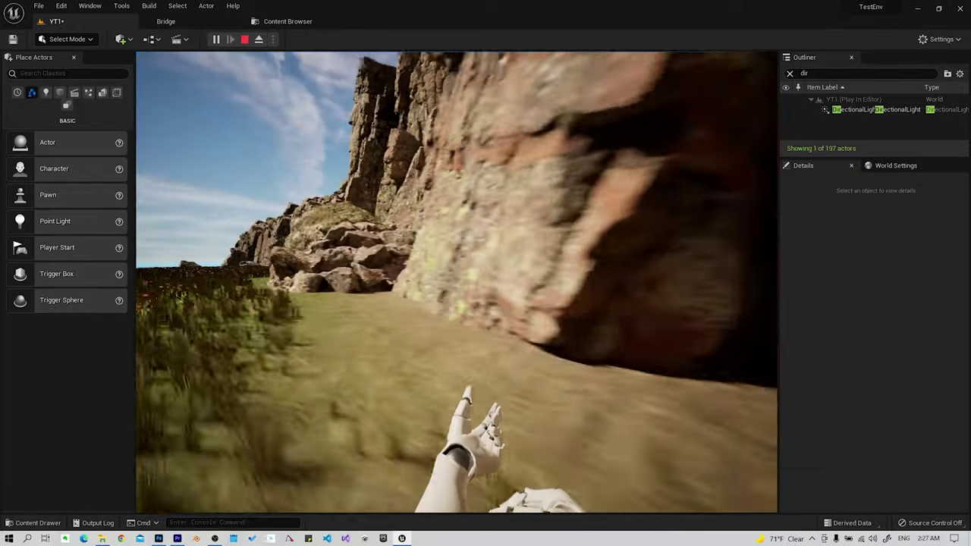
key("w")
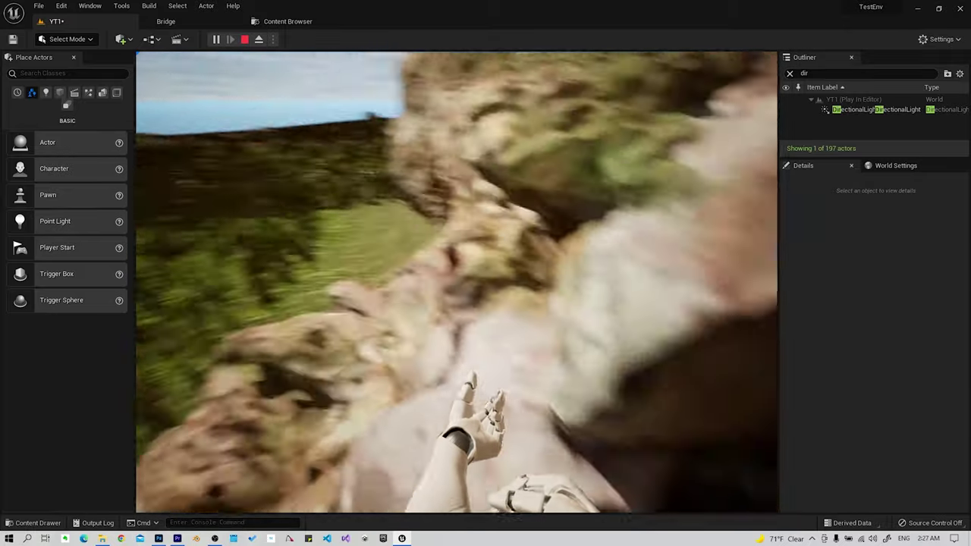
key("w")
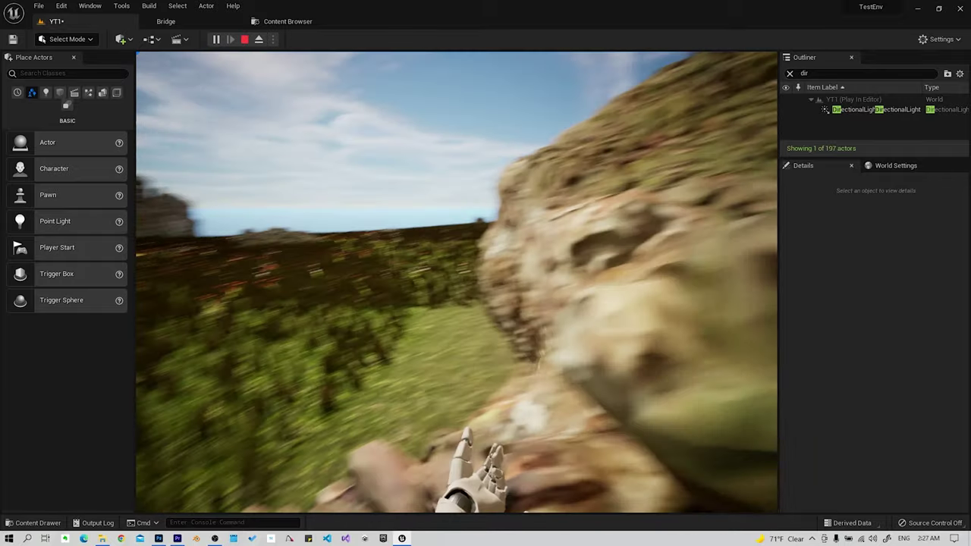
key("Escape")
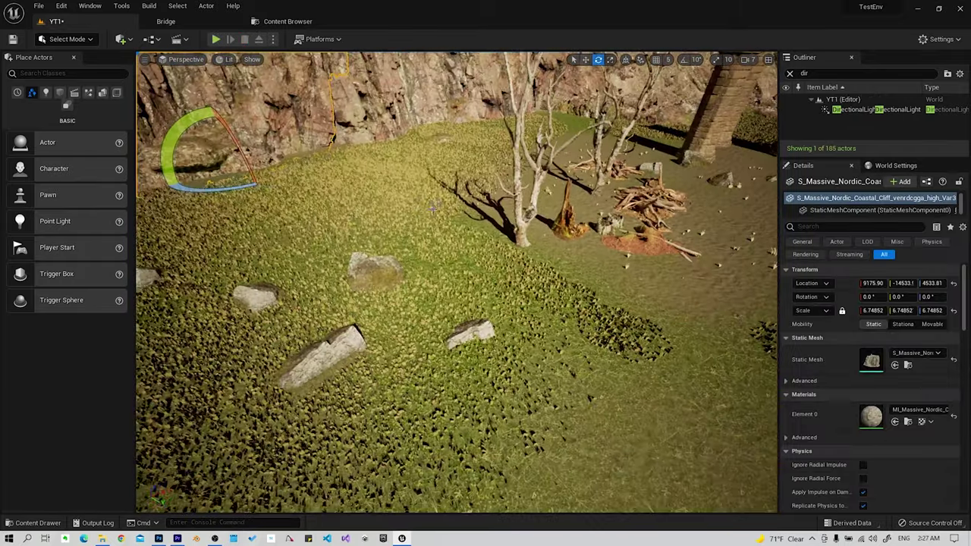
- Reselect and frame the cliff, then fly the view over the grass field
left_click(520, 213)
key("ctrl+z")
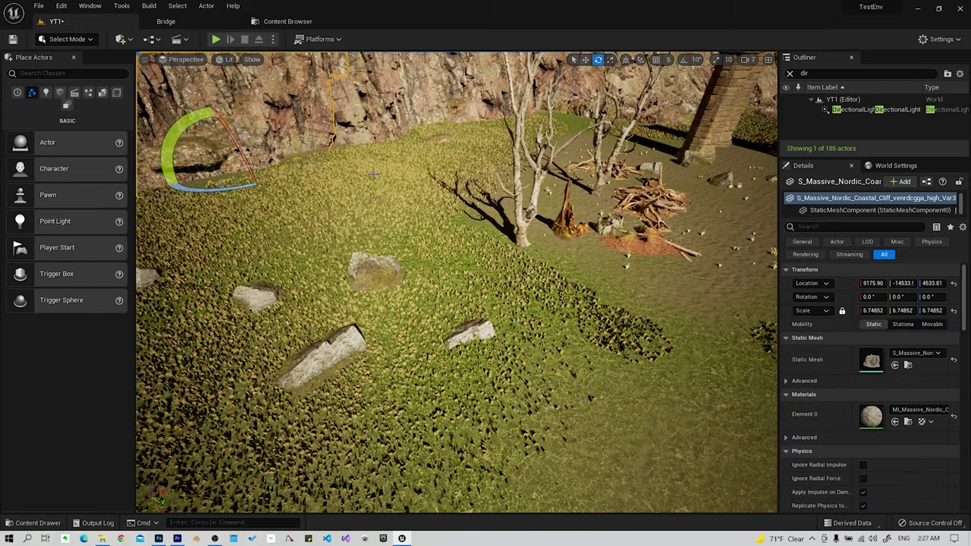
key("f")
right_click_drag(488, 199, 488, 199)
key("Escape")
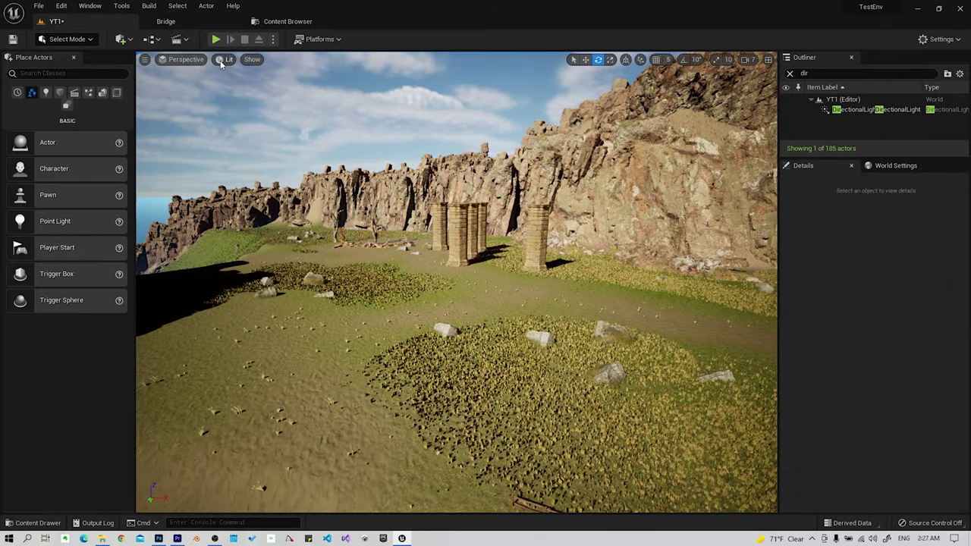
left_click(225, 60)
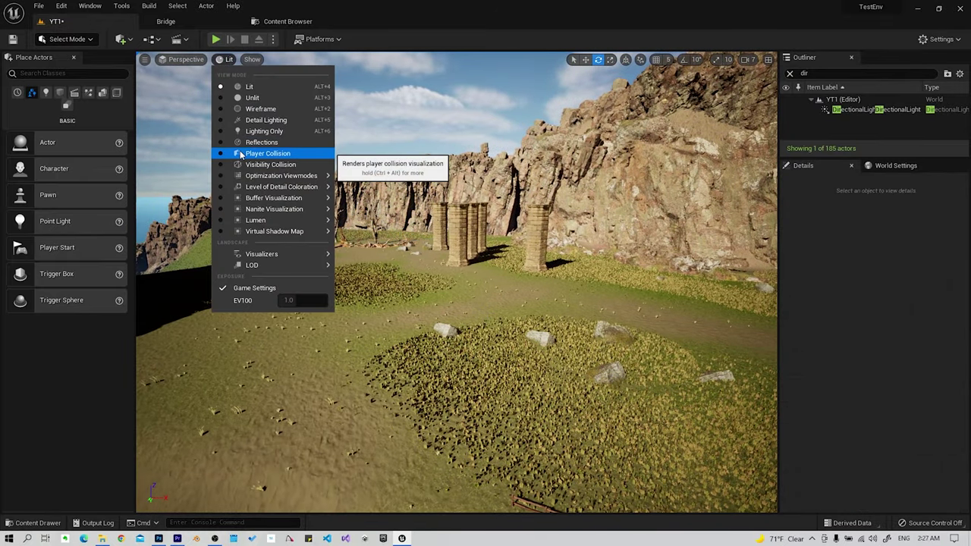
left_click(314, 158)
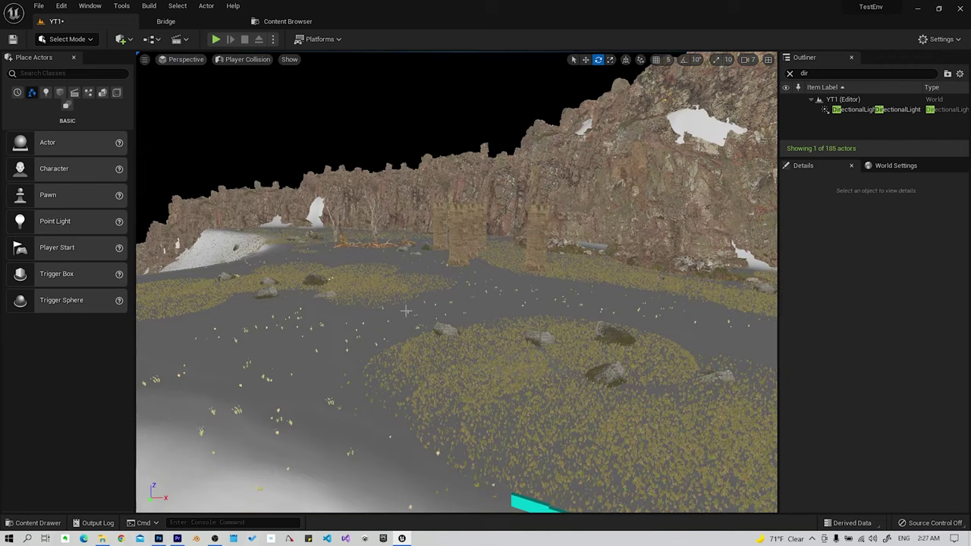
right_click_drag(576, 318, 584, 370)
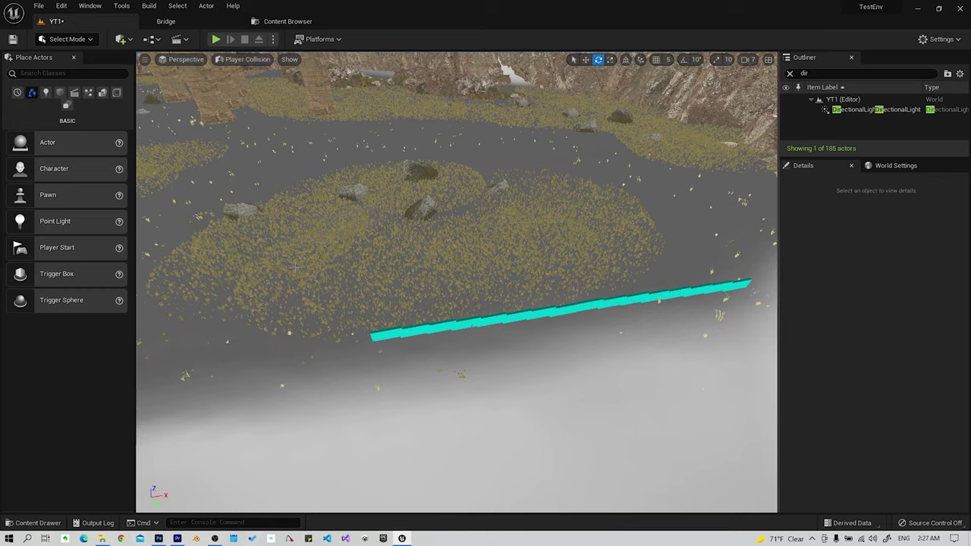
right_click_drag(295, 267, 392, 159)
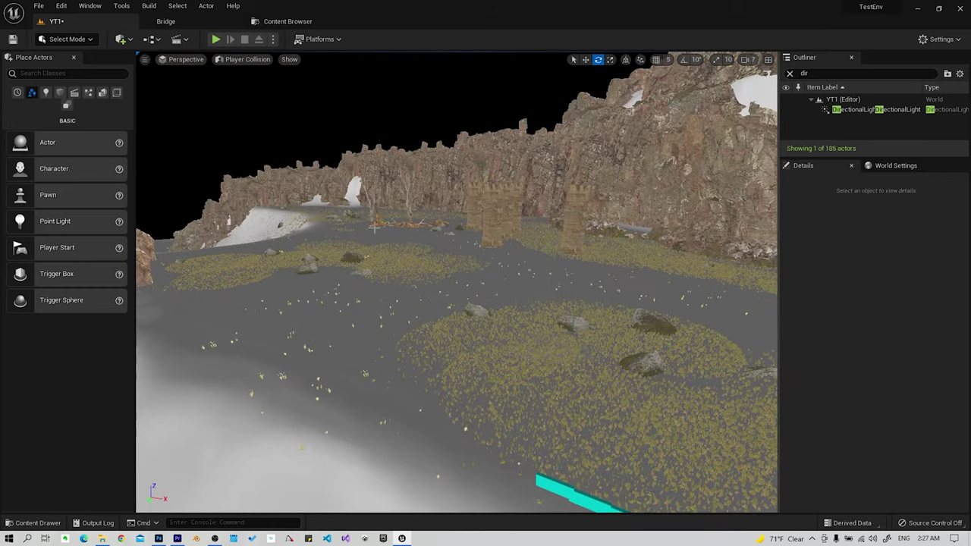
mouse_move(456, 281)
right_mouse_down()
mouse_move(486, 273)
mouse_move(454, 324)
right_mouse_up()
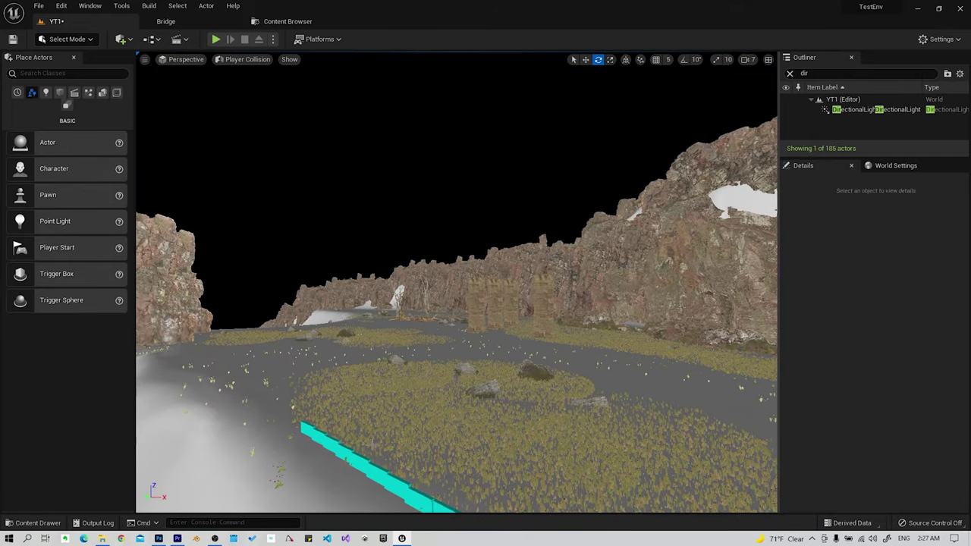
right_click_drag(453, 324, 313, 472)
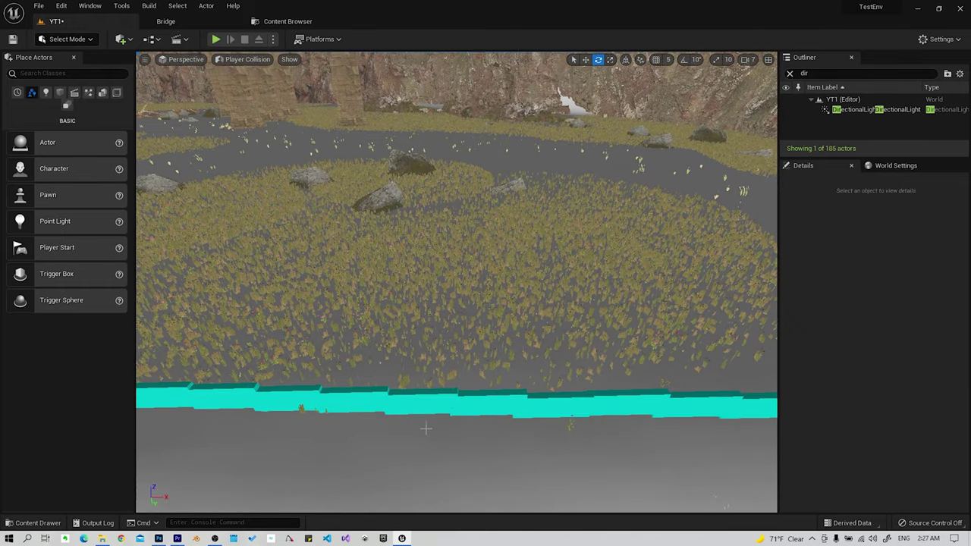
right_click_drag(313, 472, 314, 472)
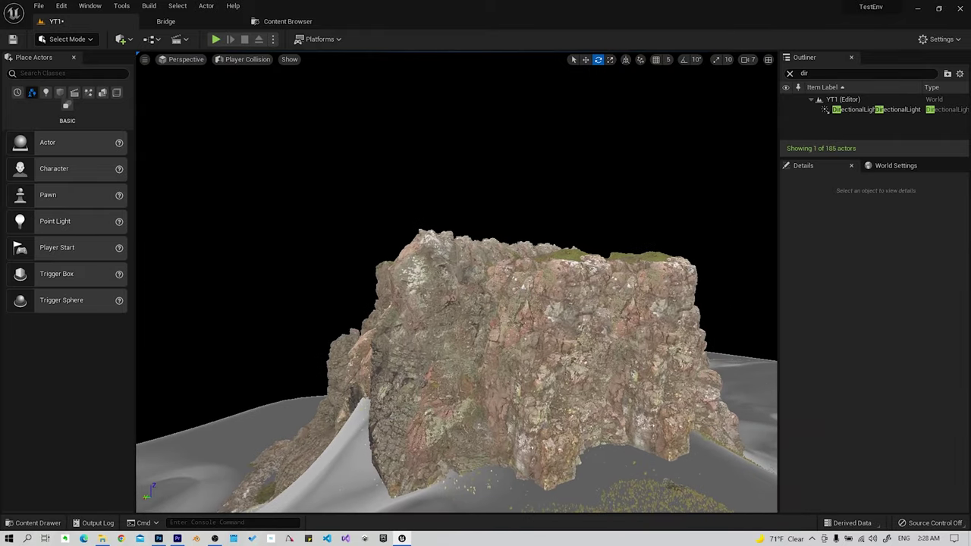
left_click(248, 63)
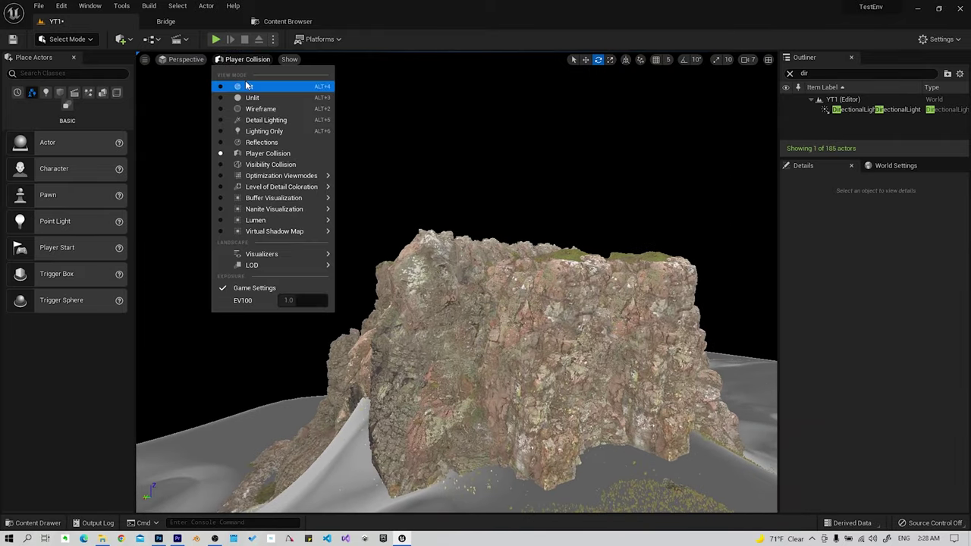
left_click(243, 87)
right_click_drag(273, 135, 273, 134)
right_click_drag(457, 282, 457, 283)
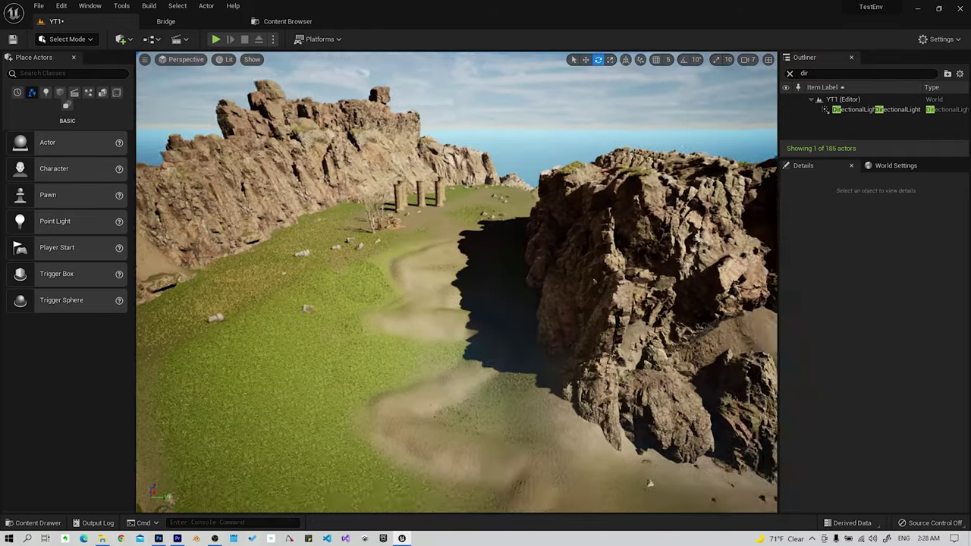
- Place a BlockingVolume on the beach, scale it to 12.3939, 1.0, 7.48421, and raise it
right_click(423, 270)
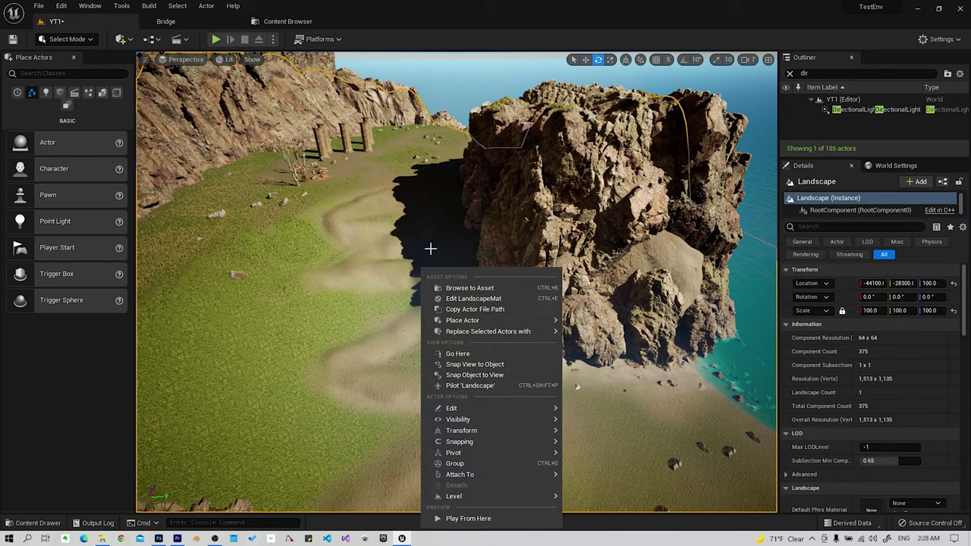
left_click(356, 263)
right_click_drag(457, 283, 457, 282)
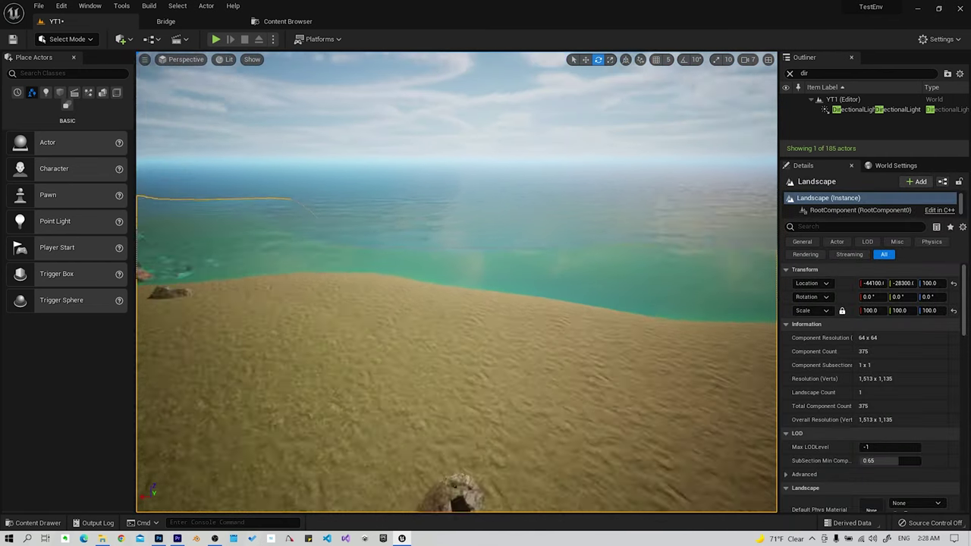
right_click_drag(223, 242, 222, 242)
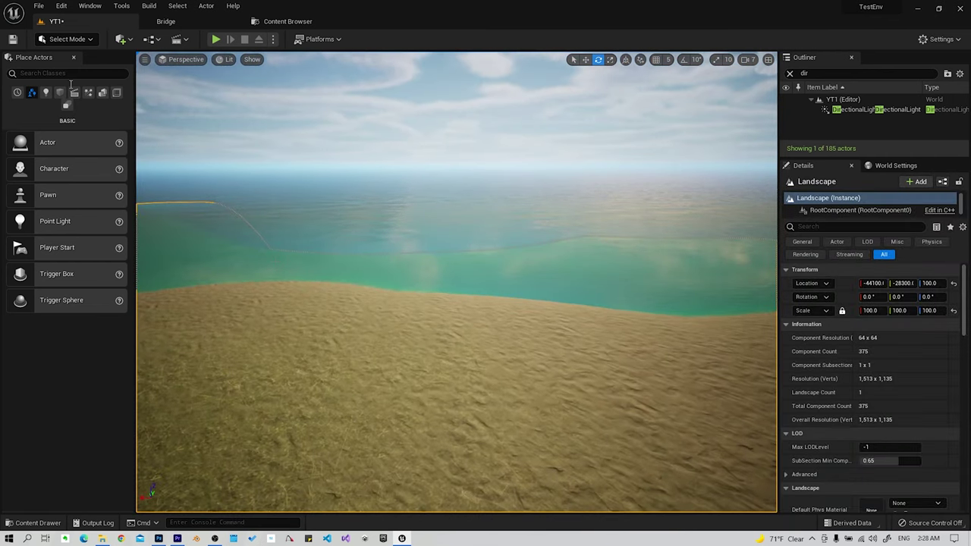
left_click(122, 39)
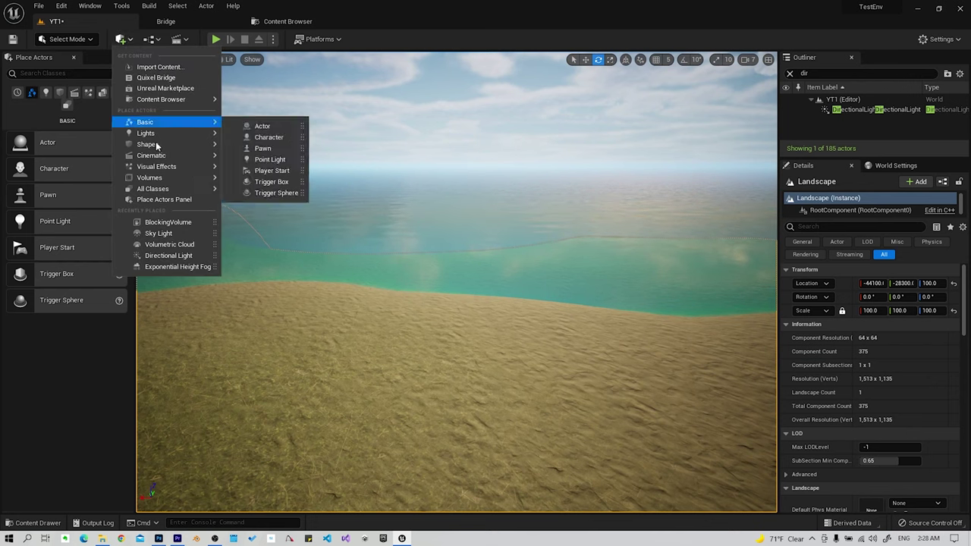
mouse_move(163, 178)
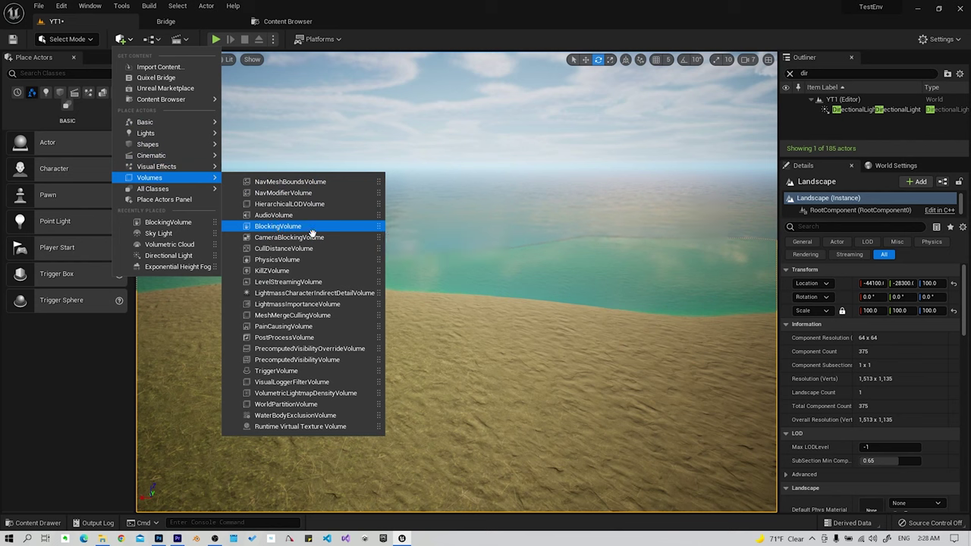
mouse_move(317, 230)
left_mouse_down()
mouse_move(443, 333)
mouse_move(431, 338)
left_mouse_up()
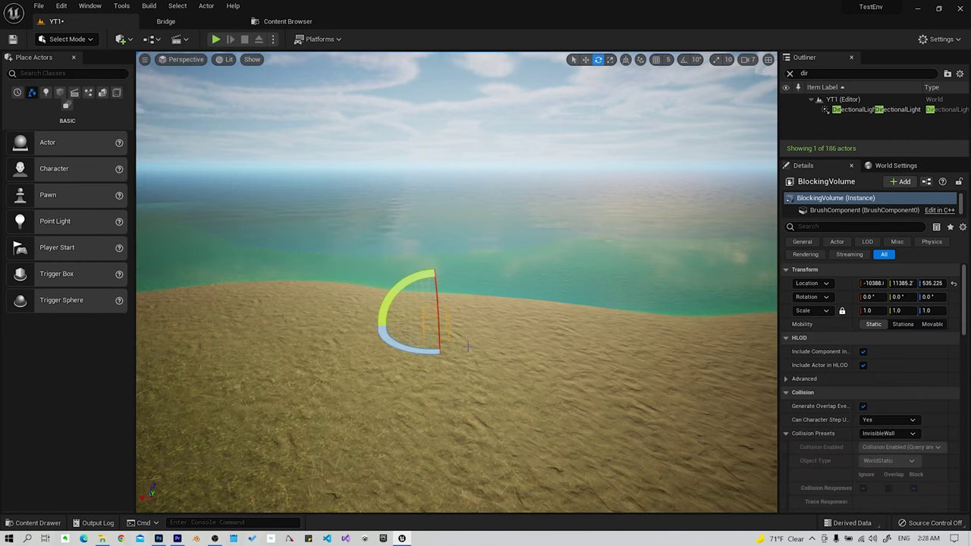
key("r")
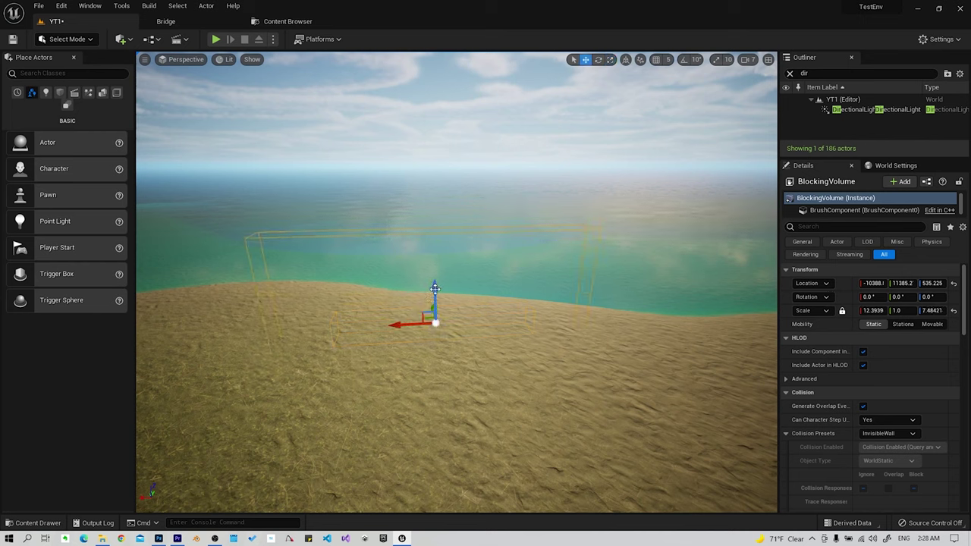
left_click_drag(435, 288, 427, 198)
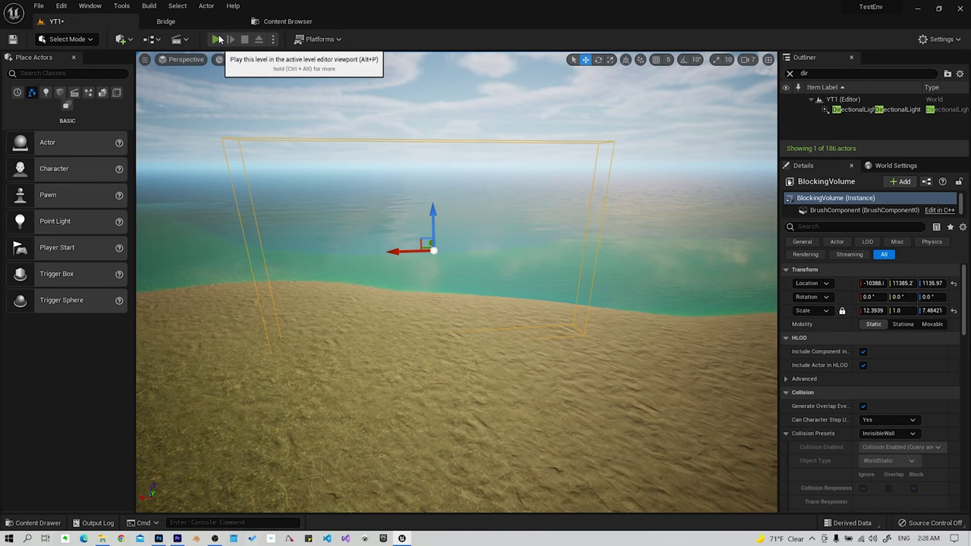
left_click(217, 40)
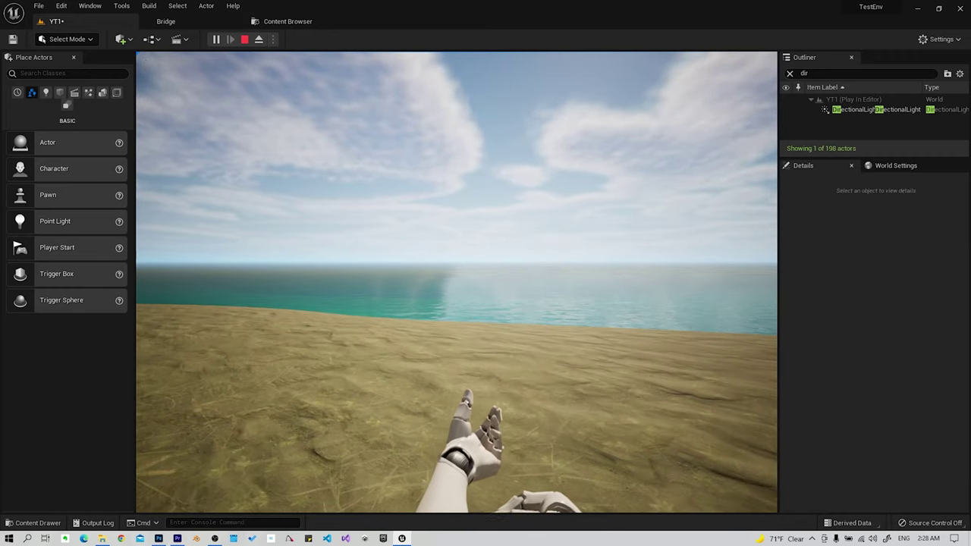
key("w")
key("Escape")
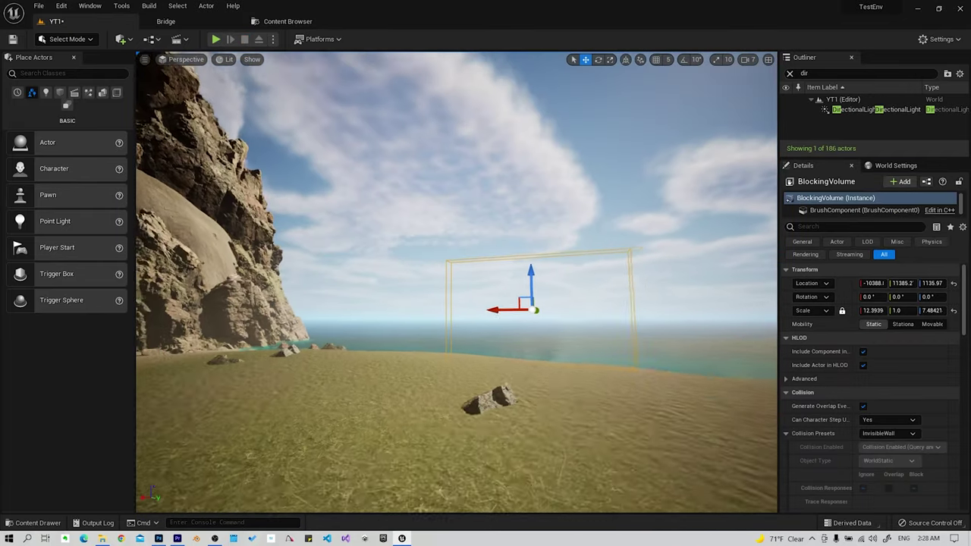
- Slide and rotate the blocking wall along the shoreline toward the cliff, settling at Z 889.248
right_click_drag(494, 228, 494, 229)
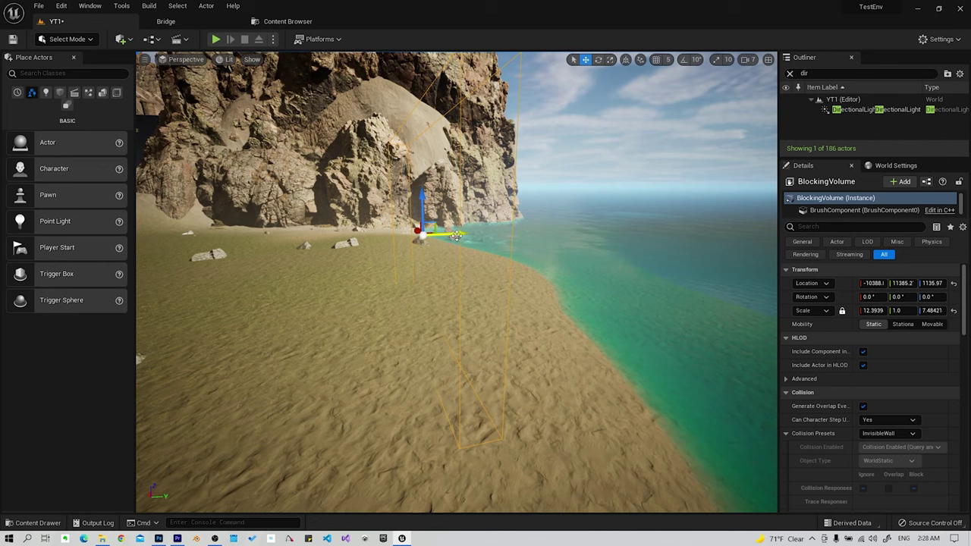
left_click_drag(456, 236, 651, 250)
right_click_drag(650, 249, 650, 250)
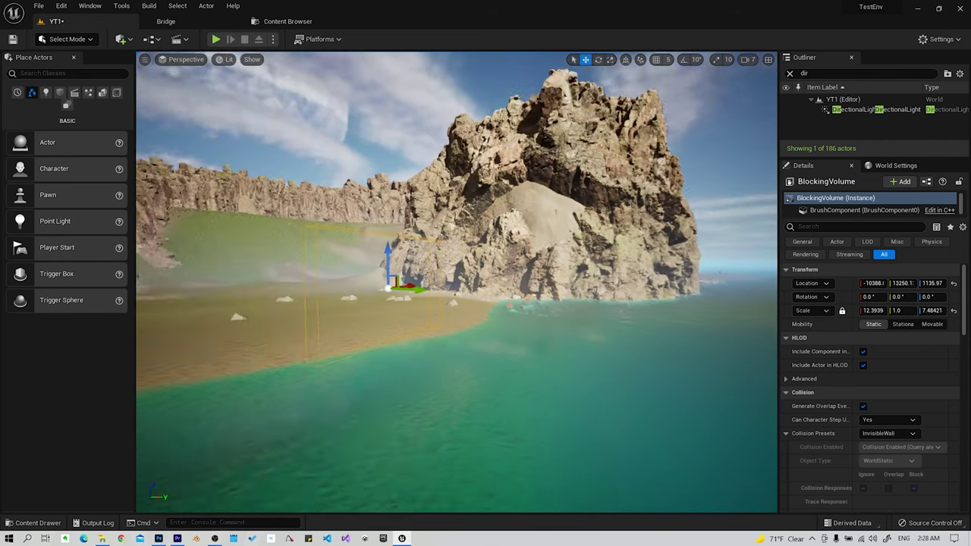
right_click_drag(562, 252, 562, 253)
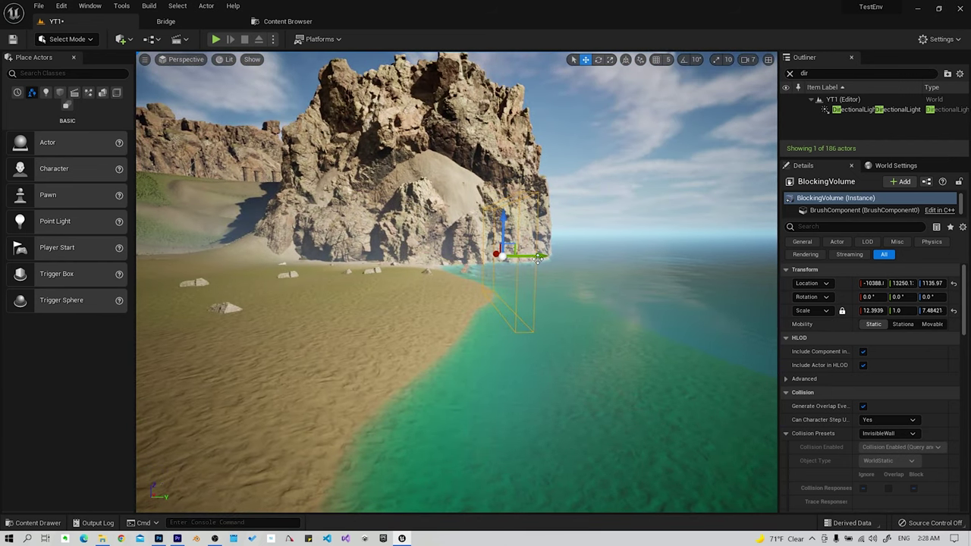
mouse_move(538, 259)
left_mouse_down()
mouse_move(519, 258)
mouse_move(574, 263)
left_mouse_up()
key("e")
key("w")
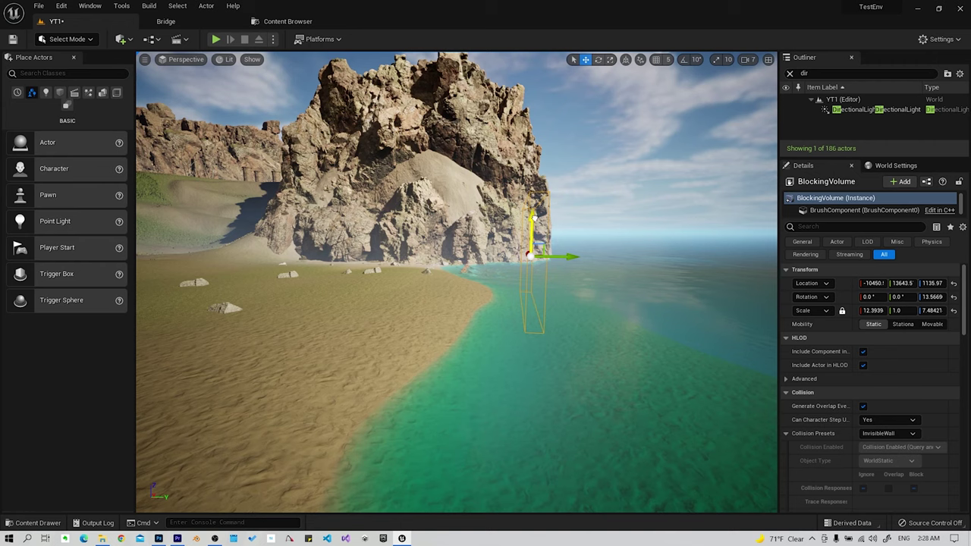
right_click_drag(534, 237, 534, 237)
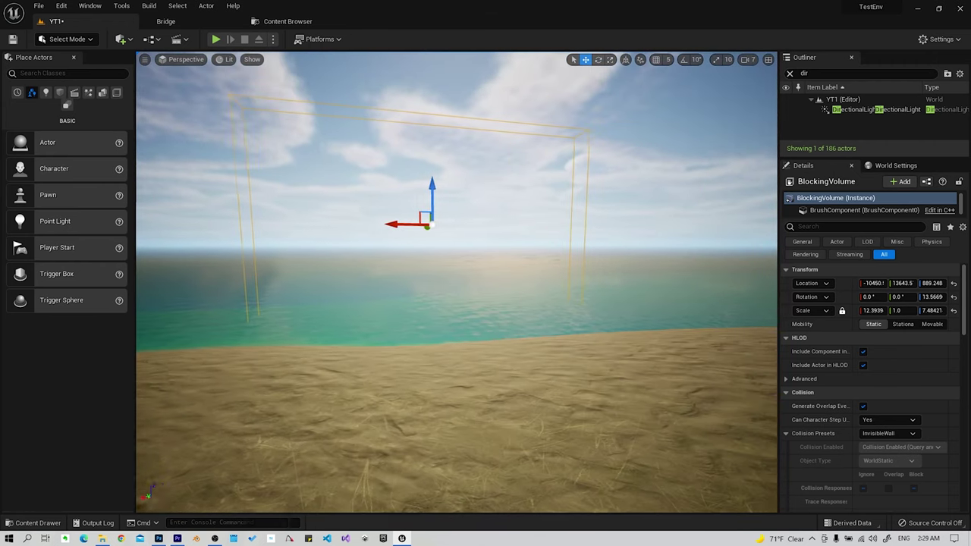
right_click_drag(449, 301, 449, 301)
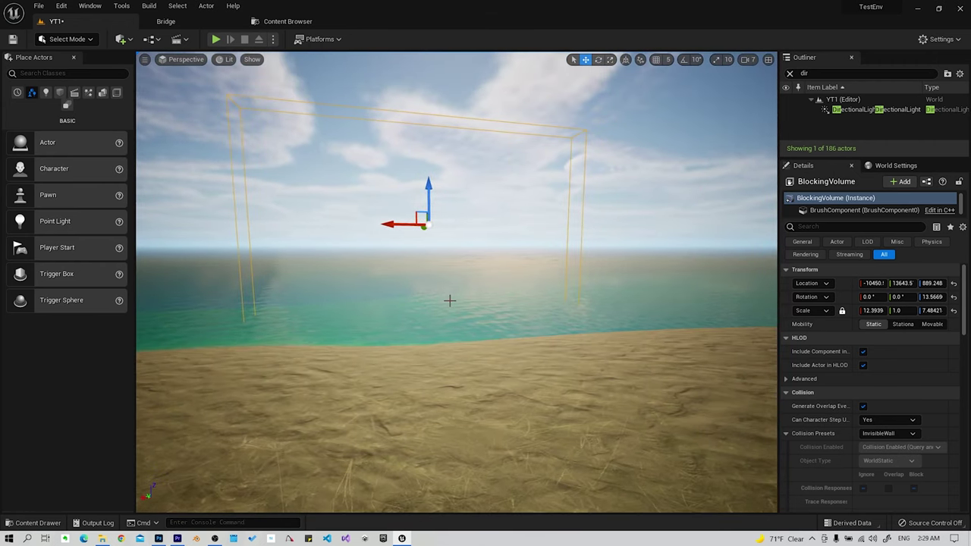
right_click_drag(389, 214, 390, 213)
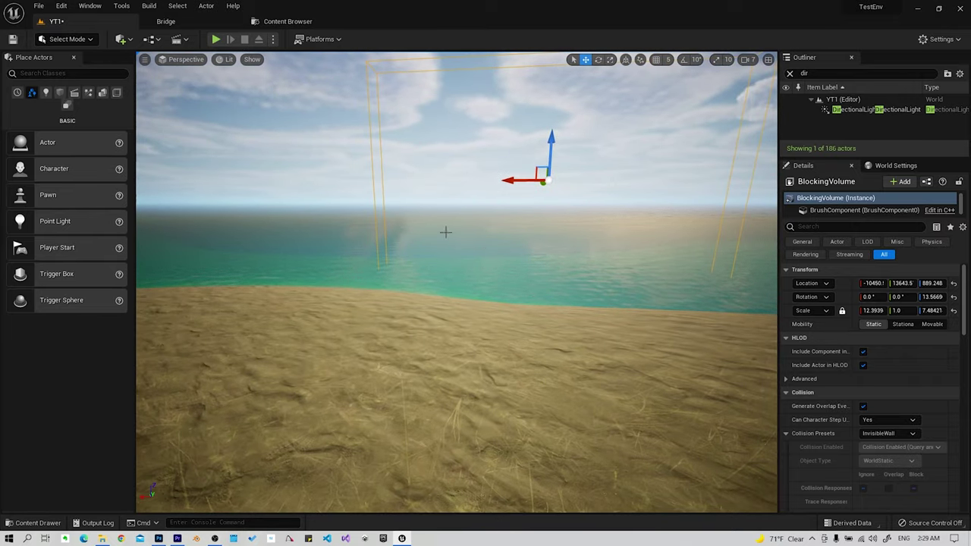
- Place a BP_Rifle from the Content Drawer on the sand near the water
key("ctrl+space")
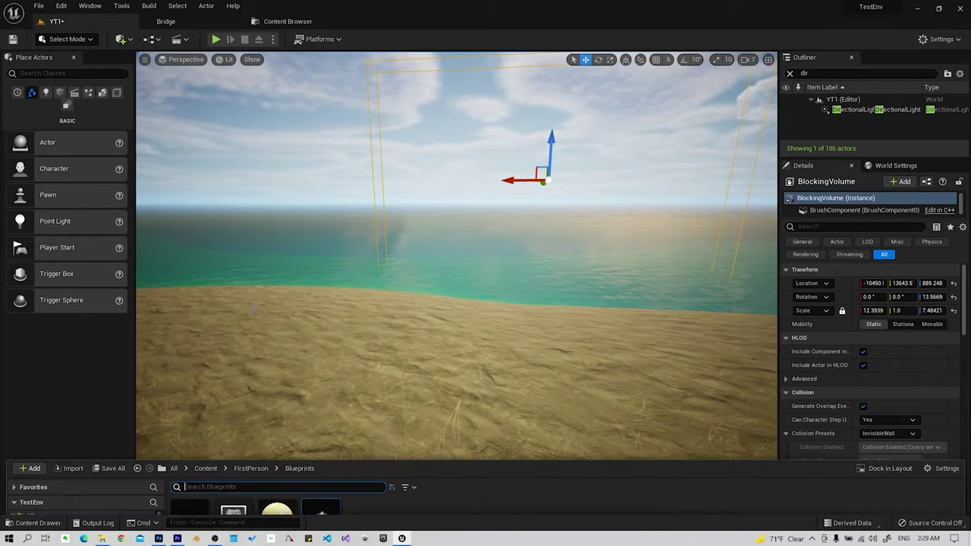
key("ctrl+space")
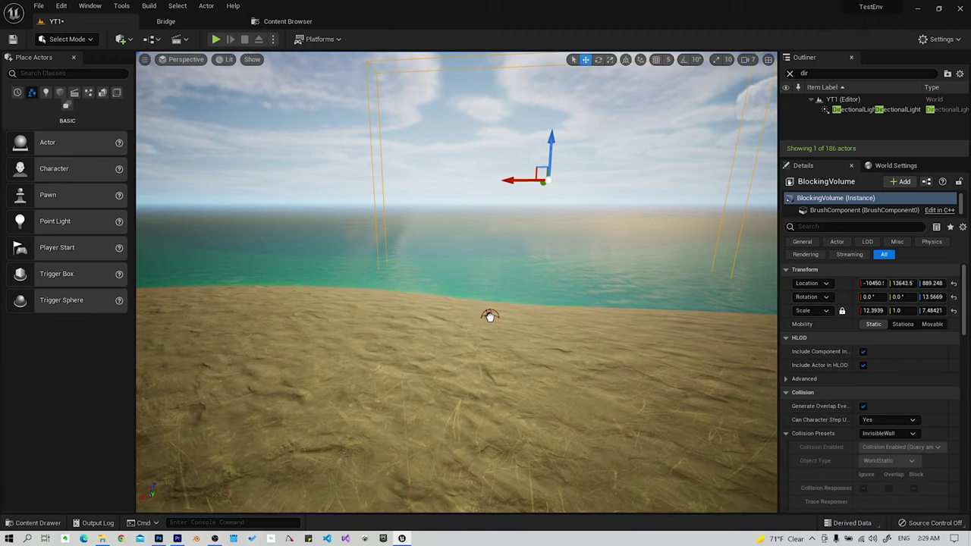
left_click_drag(489, 316, 490, 316)
right_click_drag(489, 316, 489, 316)
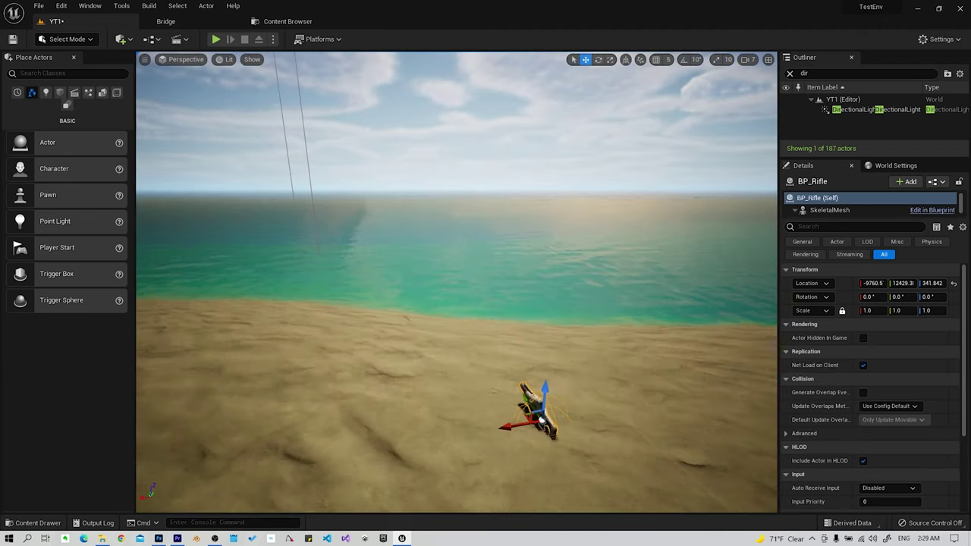
right_click_drag(365, 228, 364, 228)
left_click(217, 22)
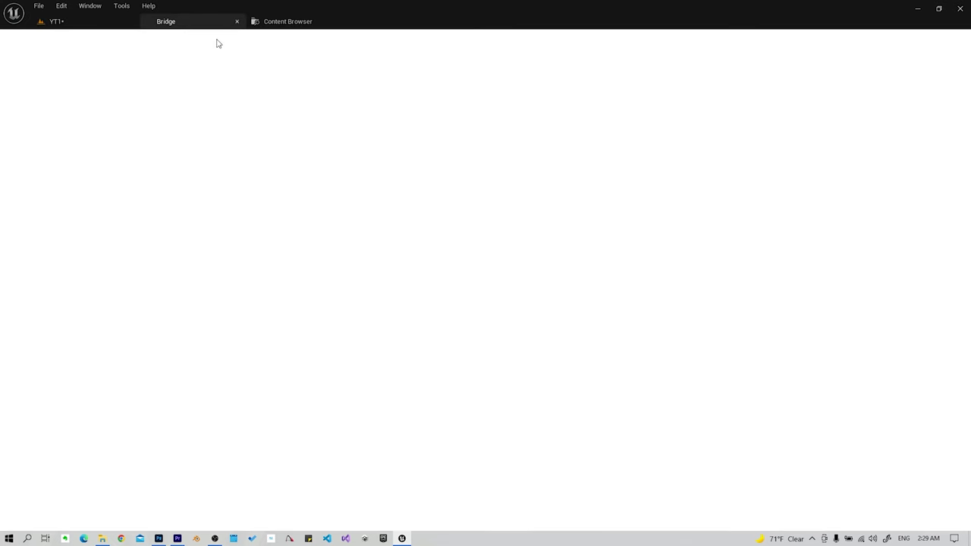
left_click(56, 22)
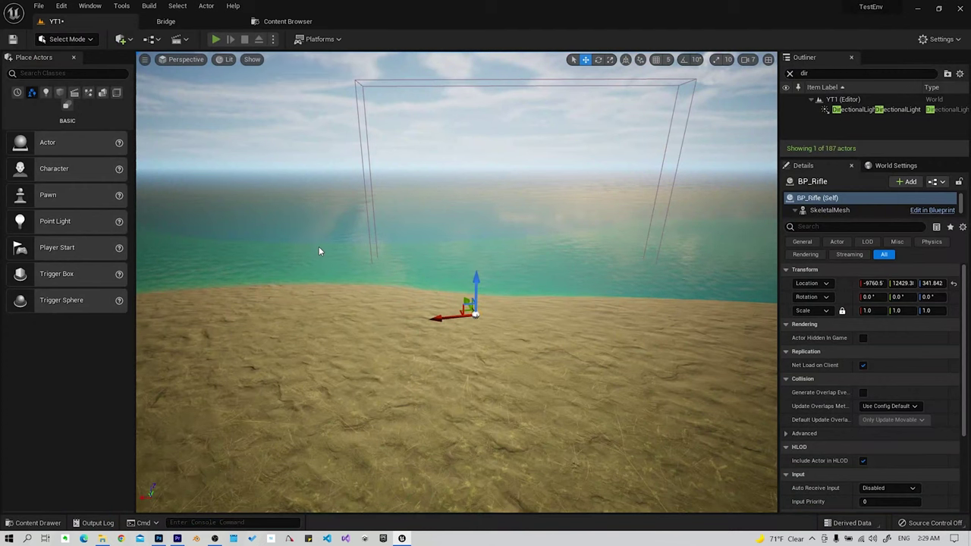
key("alt+p")
key("w")
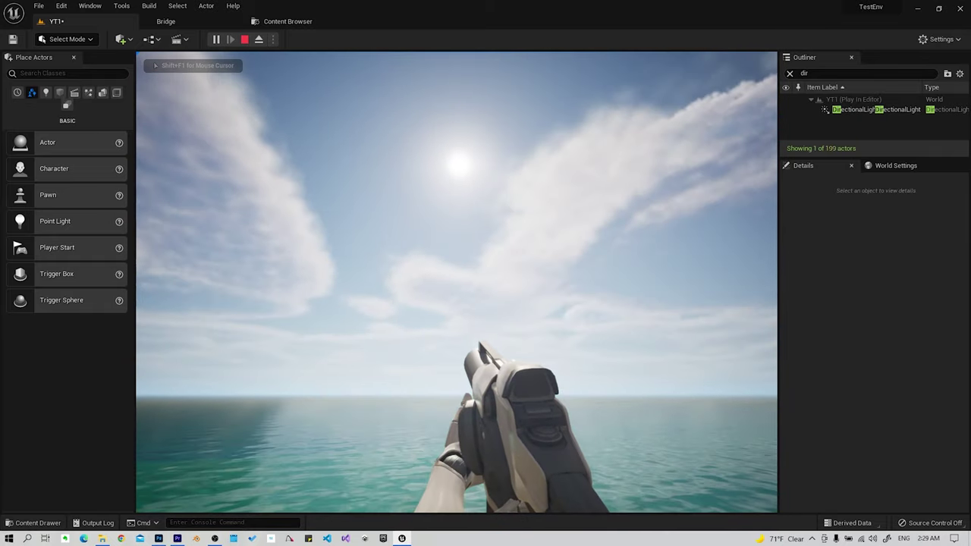
left_click(457, 282)
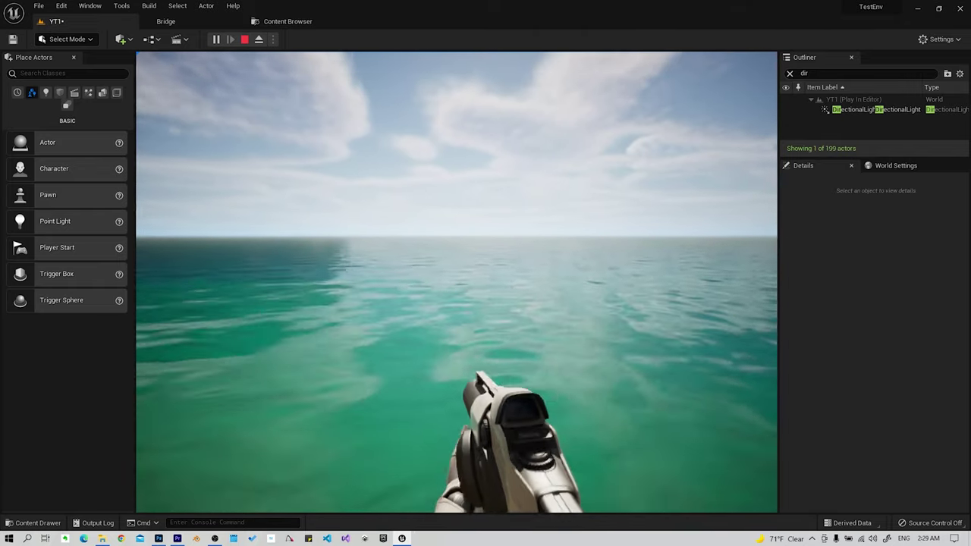
key("Escape")
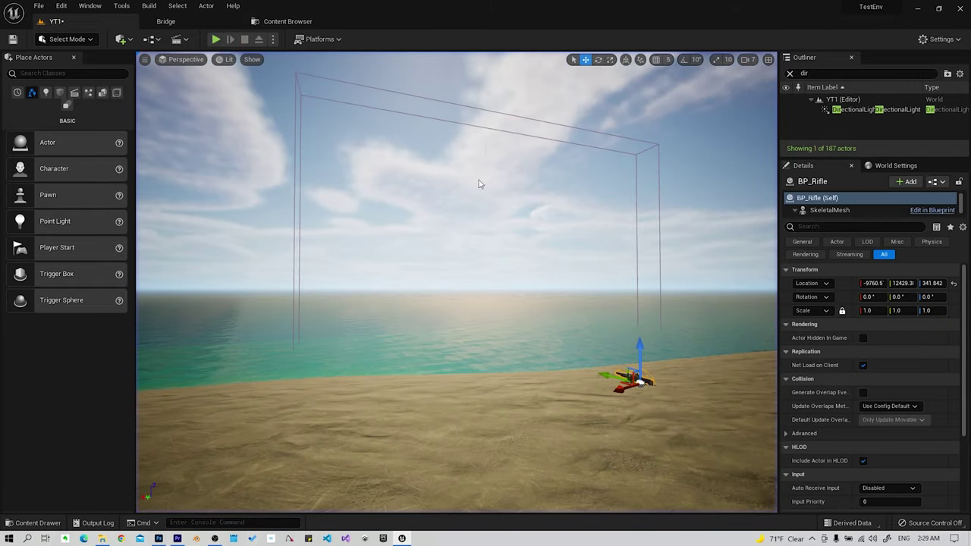
- Set the beach BlockingVolume's Projectile collision response to Ignore
left_click(489, 127)
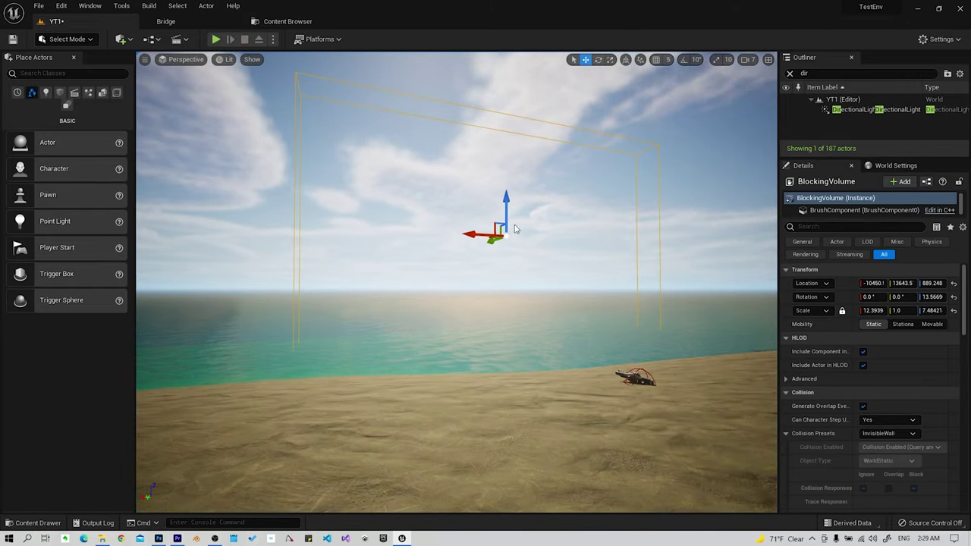
scroll(906, 408, "down", 4)
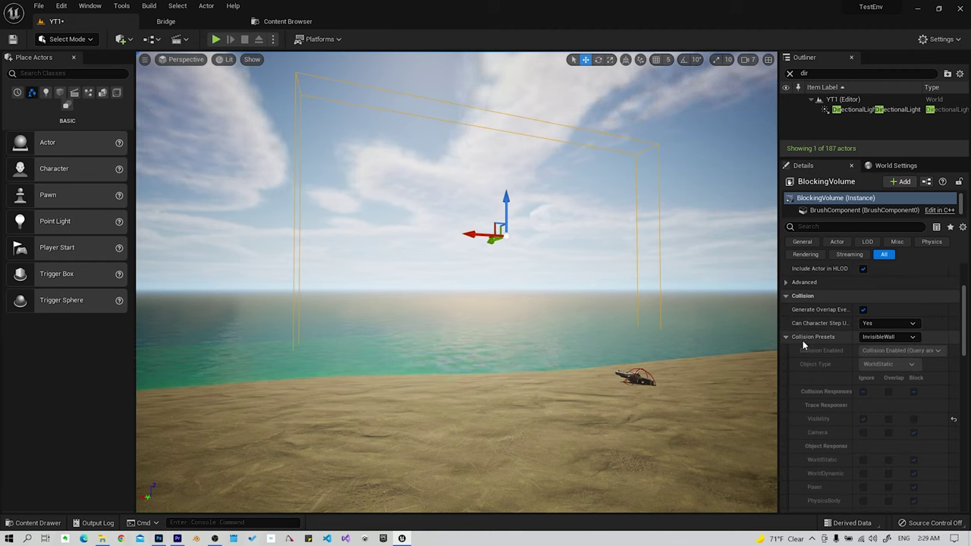
left_click(878, 342)
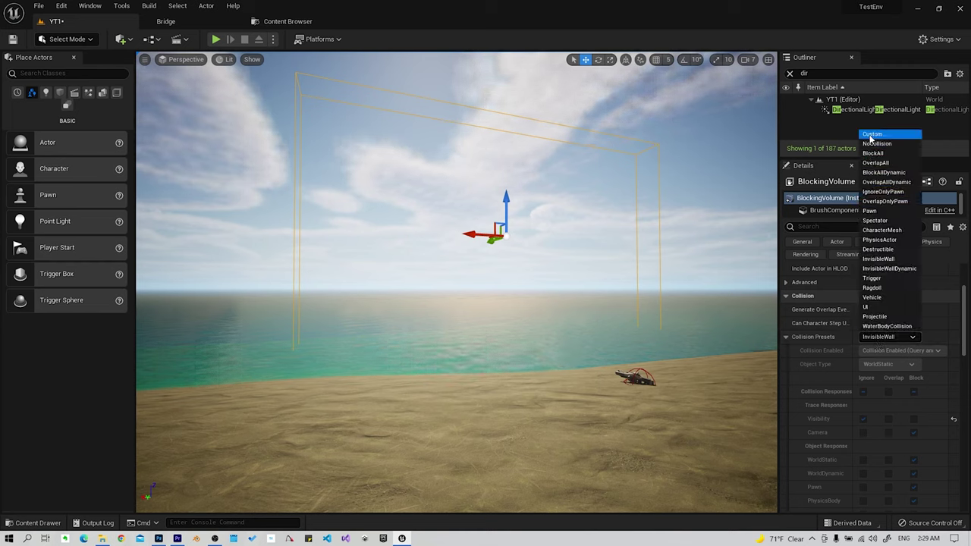
key("Escape")
scroll(897, 403, "down", 3)
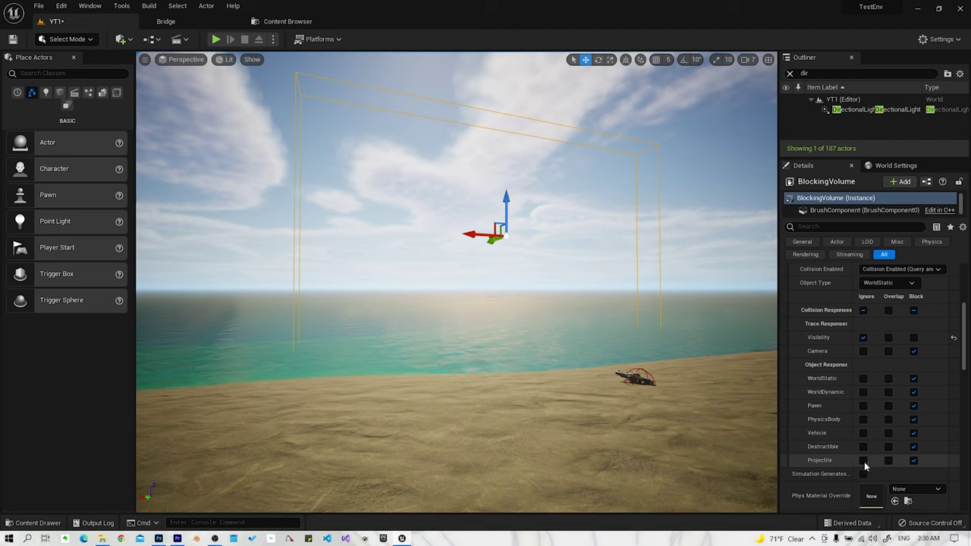
left_click(863, 460)
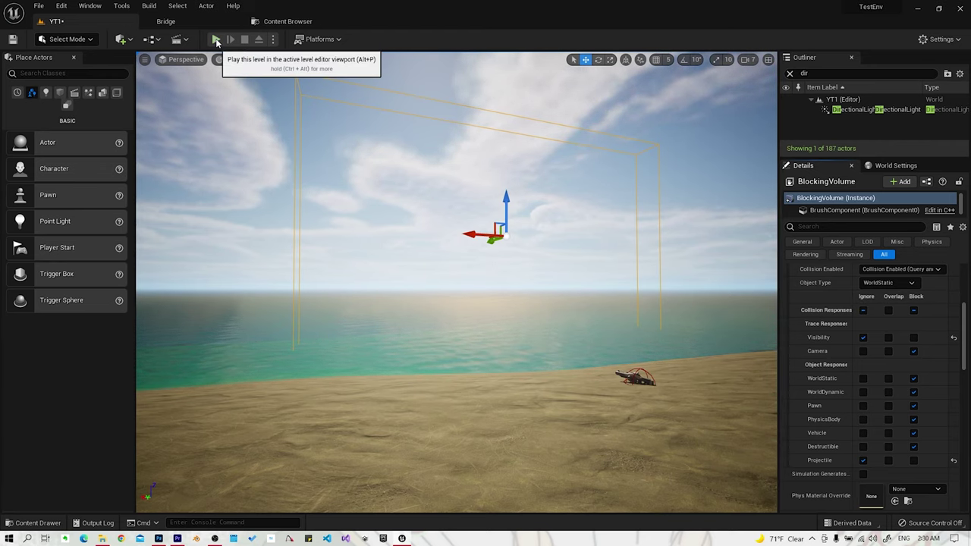
key("alt+p")
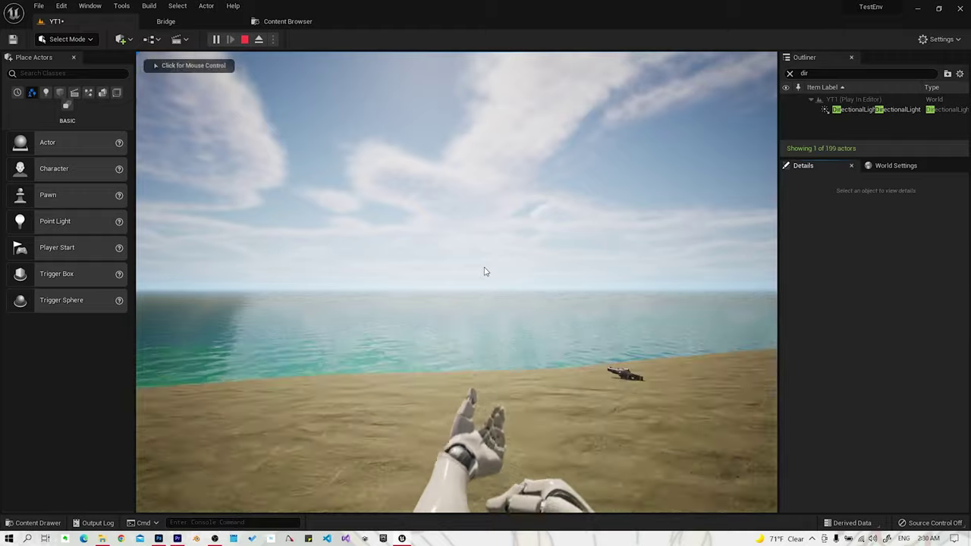
left_click(520, 325)
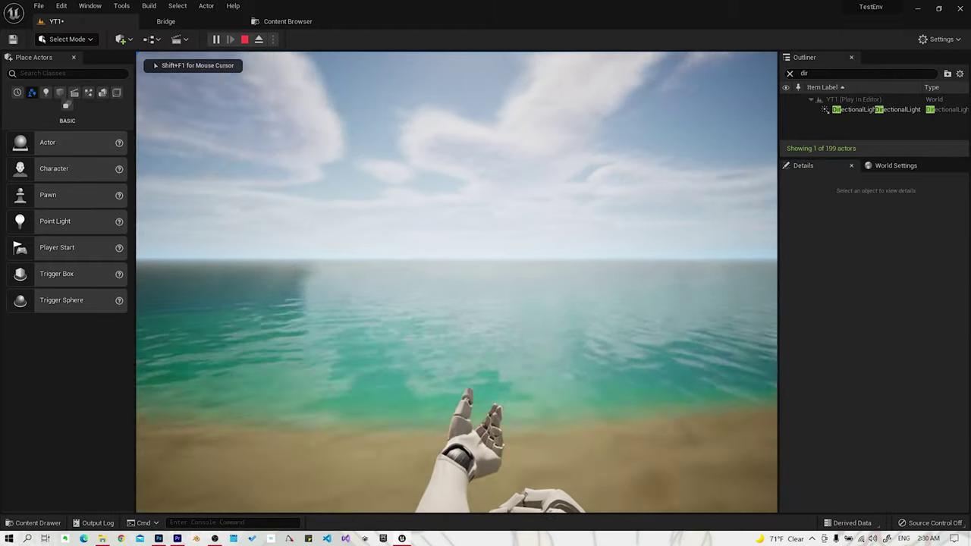
key("w")
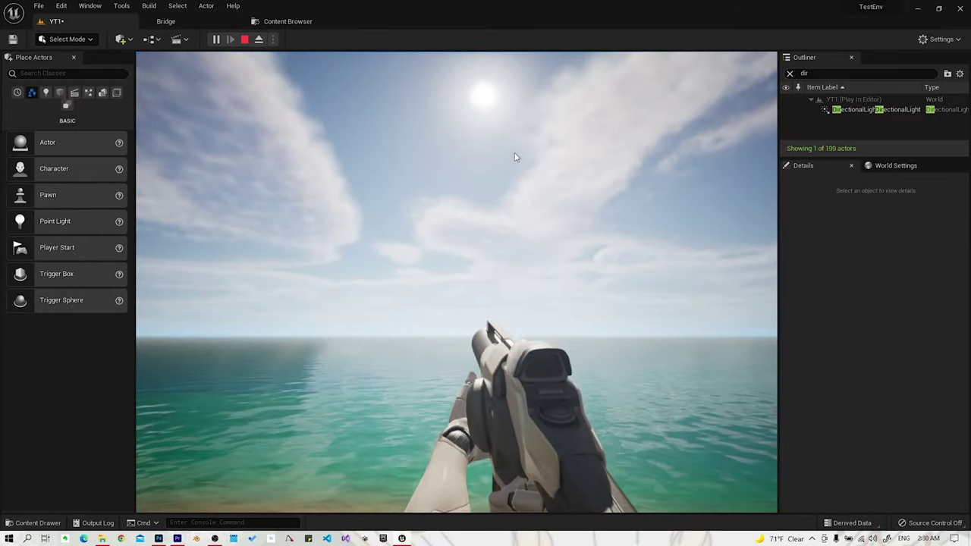
key("Escape")
right_click_drag(508, 289, 509, 289)
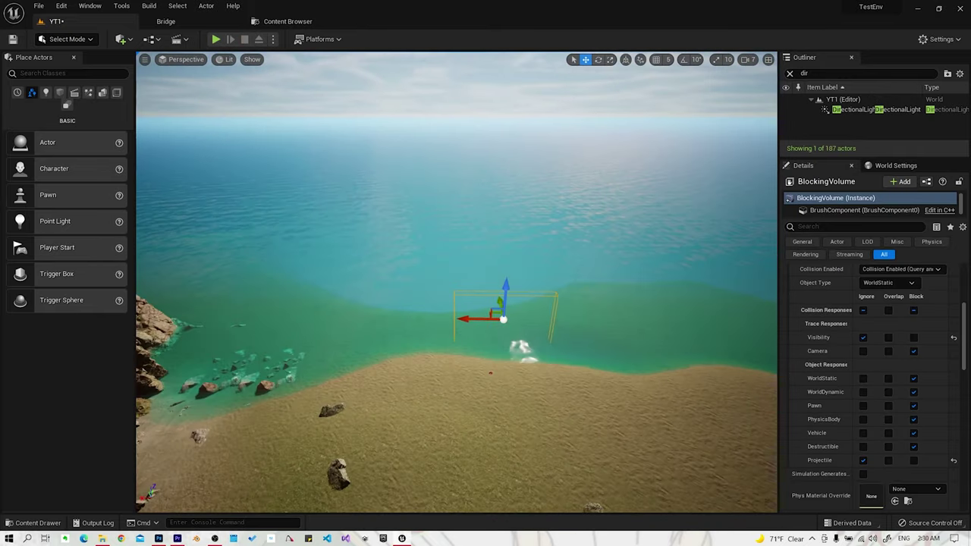
- Rotate BlockingVolume2 about 13.75° so it follows the beach shoreline, then view it from above
right_click_drag(512, 352, 512, 352)
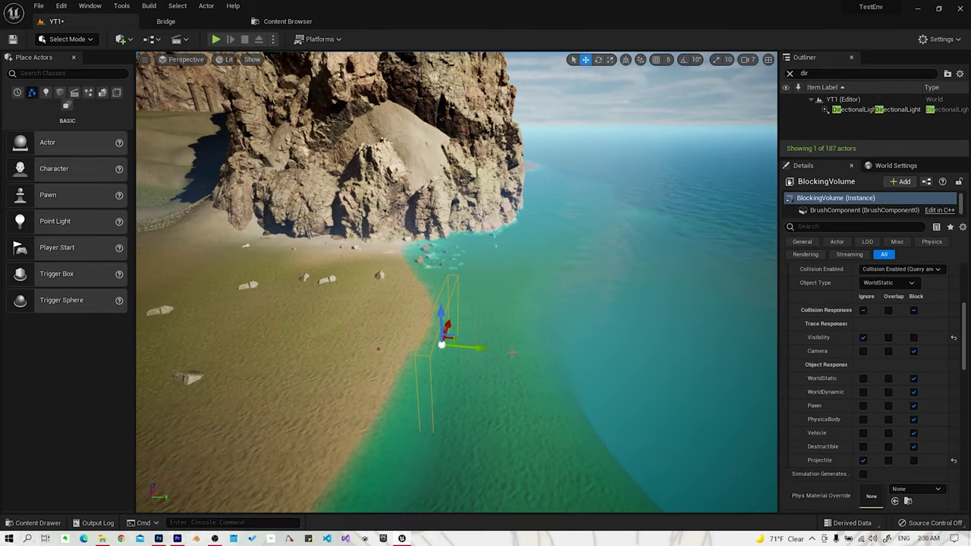
right_click_drag(456, 280, 455, 281)
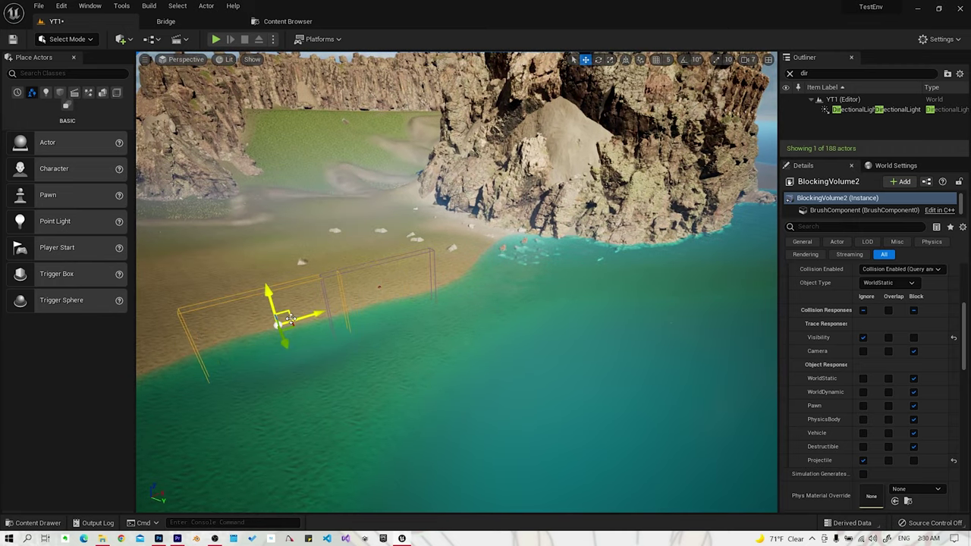
key("e")
key("r")
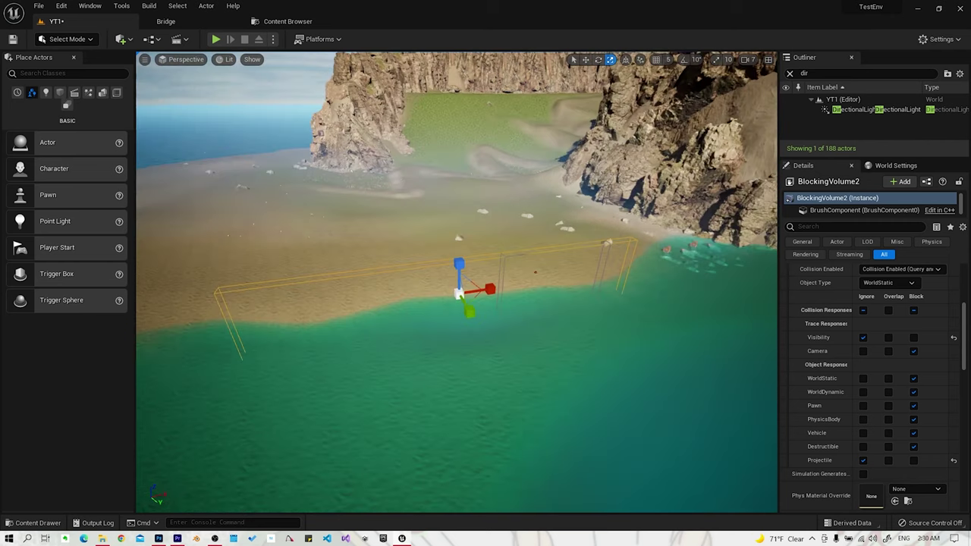
right_click_drag(575, 260, 575, 260)
key("e")
key("w")
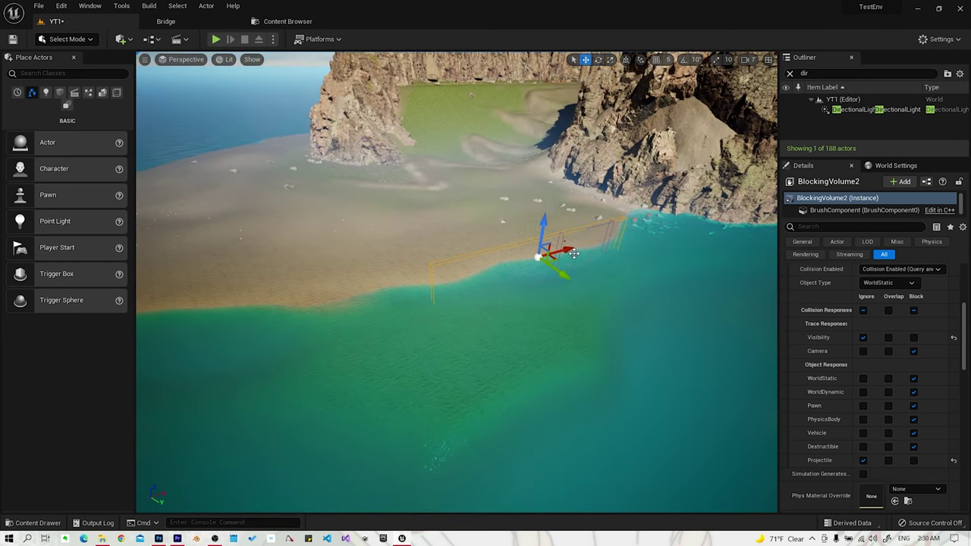
key("e")
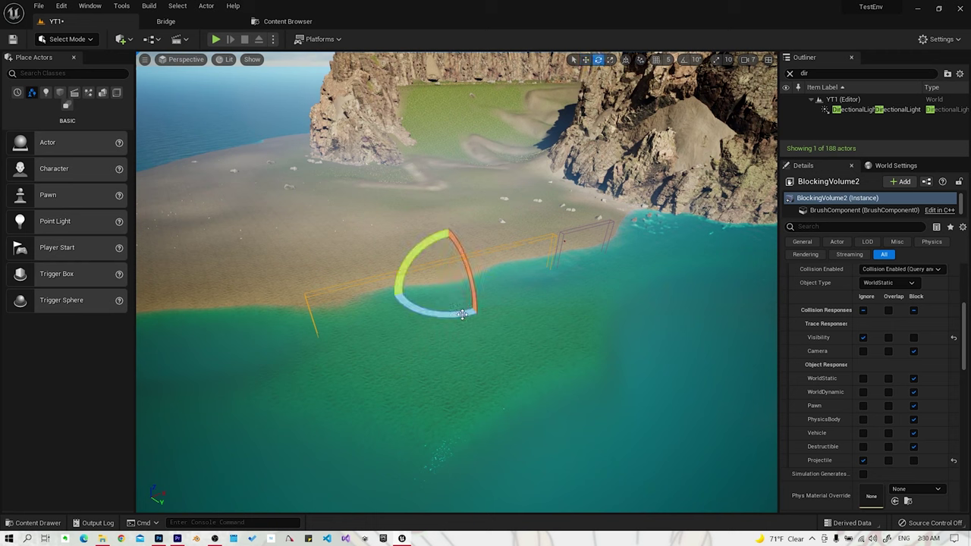
mouse_move(489, 262)
left_mouse_down()
mouse_move(501, 271)
mouse_move(442, 270)
left_mouse_up()
key("w")
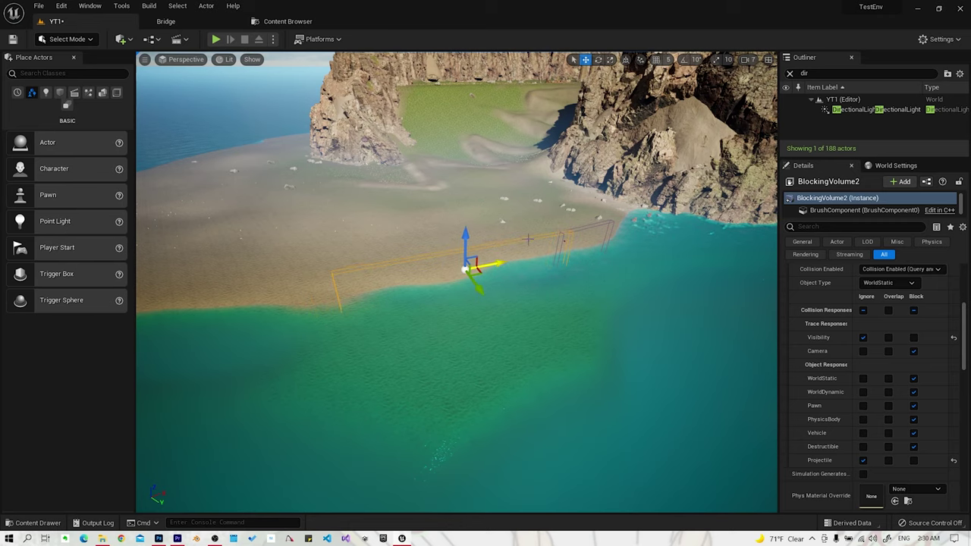
mouse_move(528, 240)
right_mouse_down()
mouse_move(577, 251)
mouse_move(516, 258)
mouse_move(531, 227)
mouse_move(485, 256)
right_mouse_up()
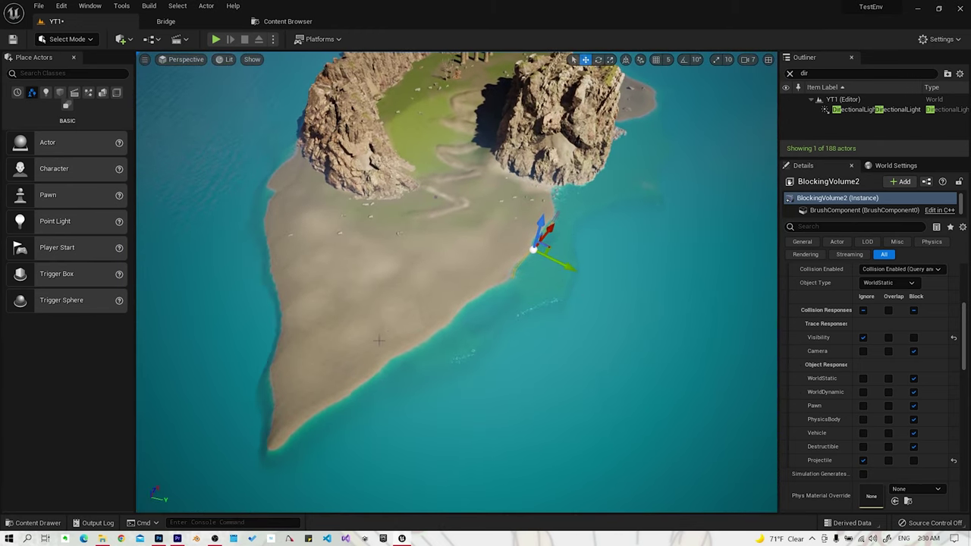
- Deselect everything and fly from the beach over the cliffs toward the grassy field
right_click(324, 405)
left_click(235, 243)
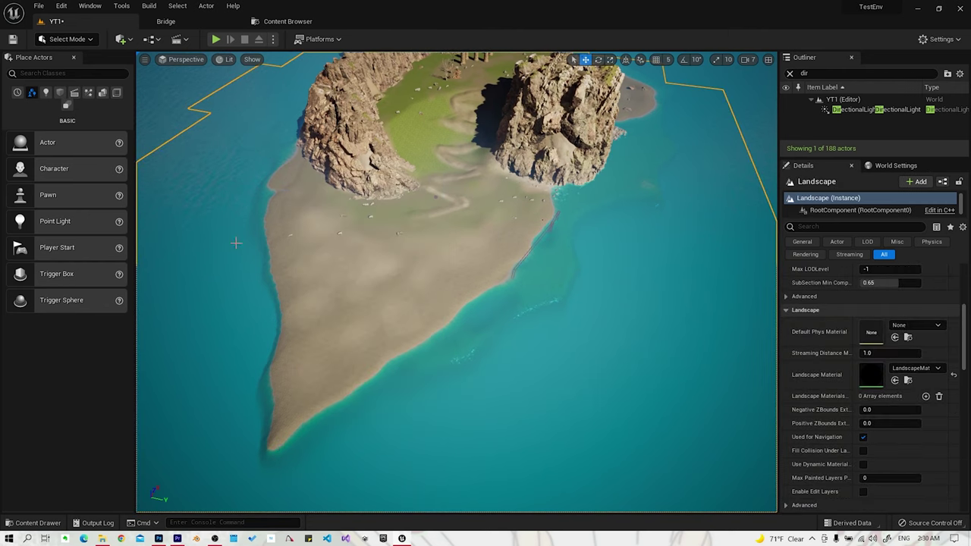
key("Escape")
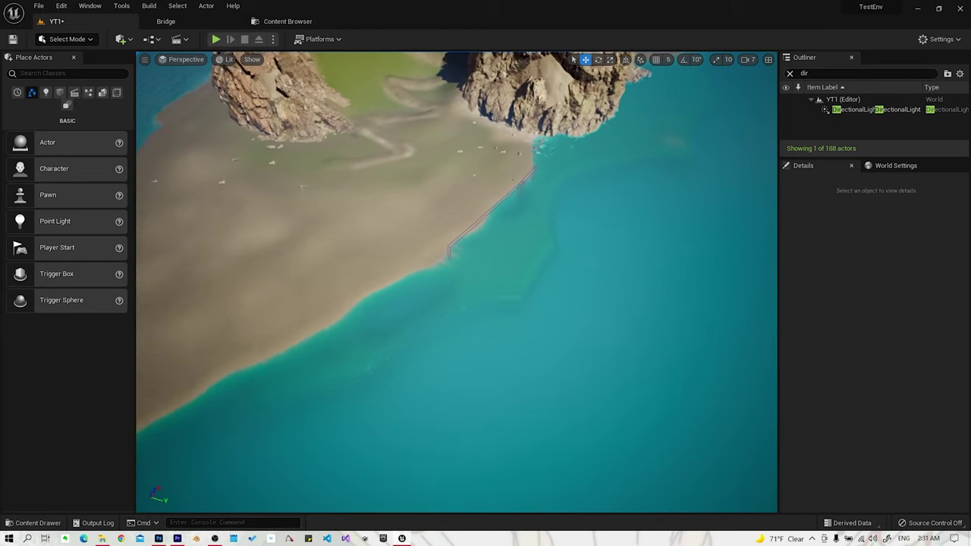
right_click_drag(629, 121, 443, 302)
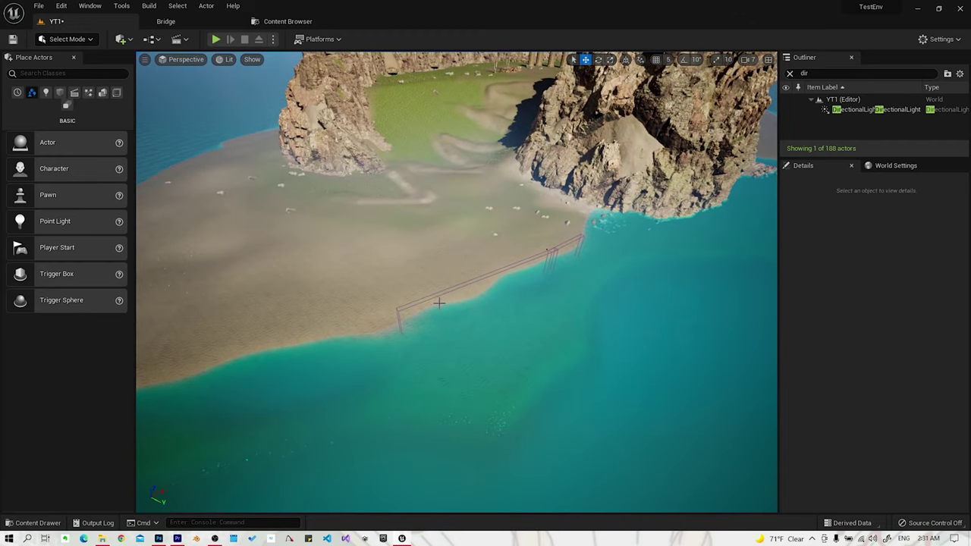
right_click_drag(443, 248, 444, 197)
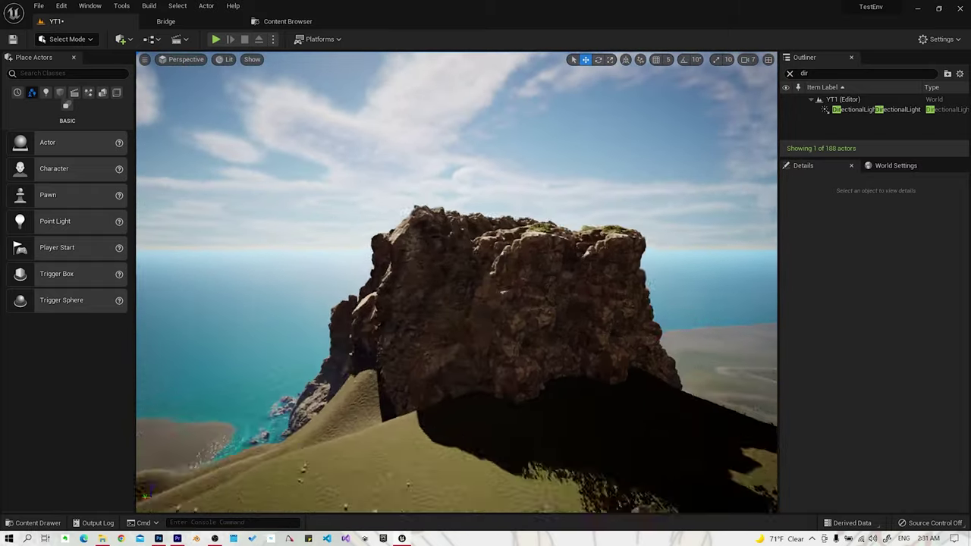
mouse_move(444, 197)
right_mouse_down()
mouse_move(401, 225)
mouse_move(410, 319)
mouse_move(472, 299)
mouse_move(386, 308)
mouse_move(346, 331)
mouse_move(346, 319)
mouse_move(346, 334)
right_mouse_up()
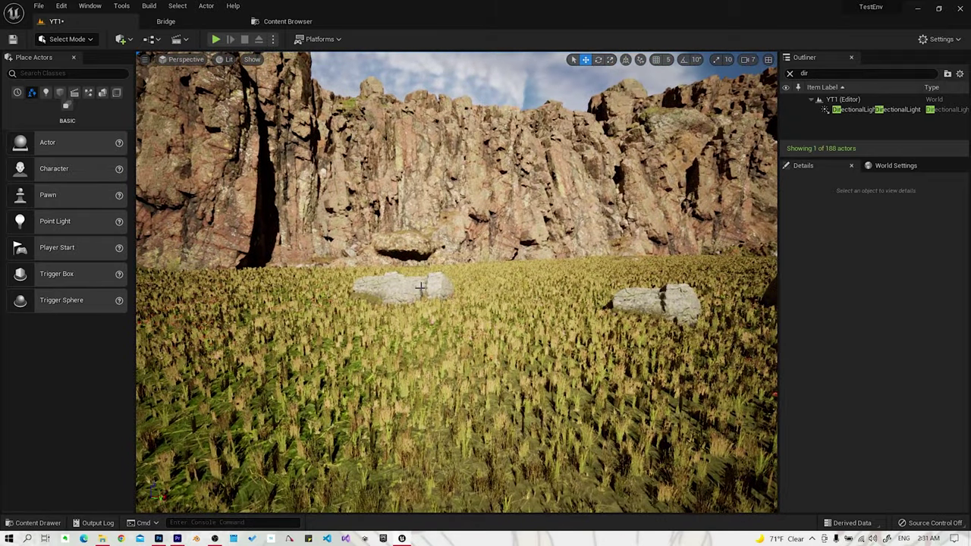
- Select the mossy boulder and open its S_Tundra_Mossy_Boulder static mesh in the mesh editor
left_click(421, 289)
scroll(888, 408, "down", 2)
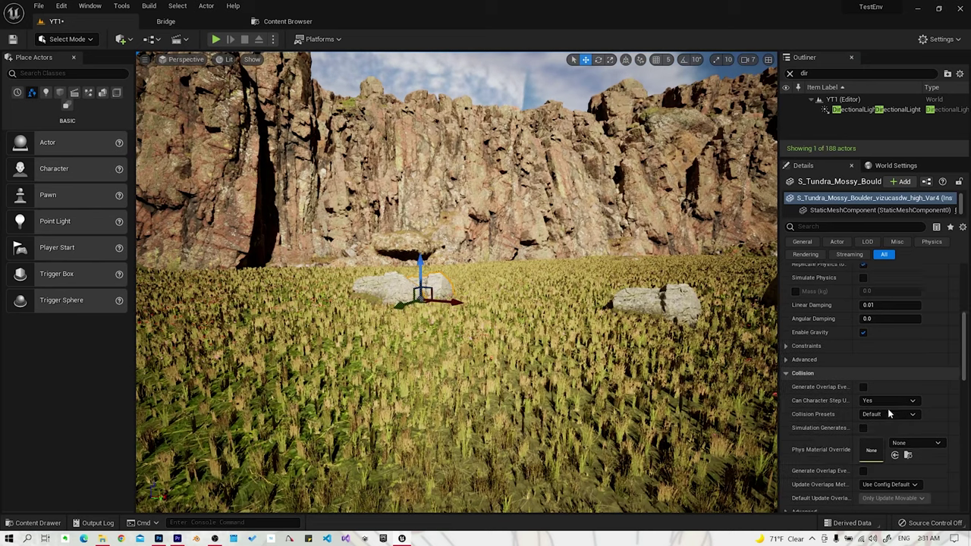
scroll(888, 409, "down", 3)
scroll(888, 408, "down", 3)
scroll(887, 408, "down", 3)
scroll(888, 408, "up", 3)
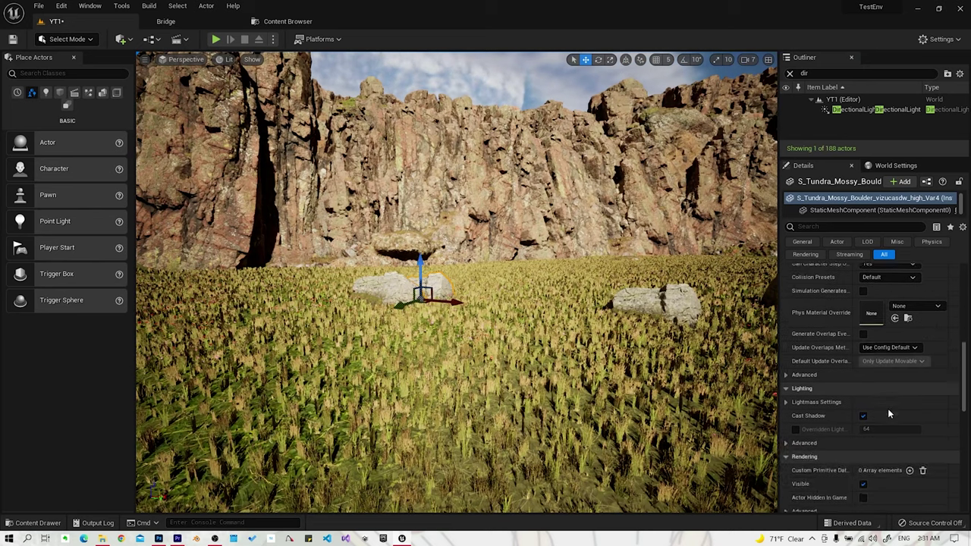
scroll(888, 408, "up", 3)
scroll(887, 408, "up", 3)
scroll(880, 406, "up", 3)
scroll(880, 407, "up", 2)
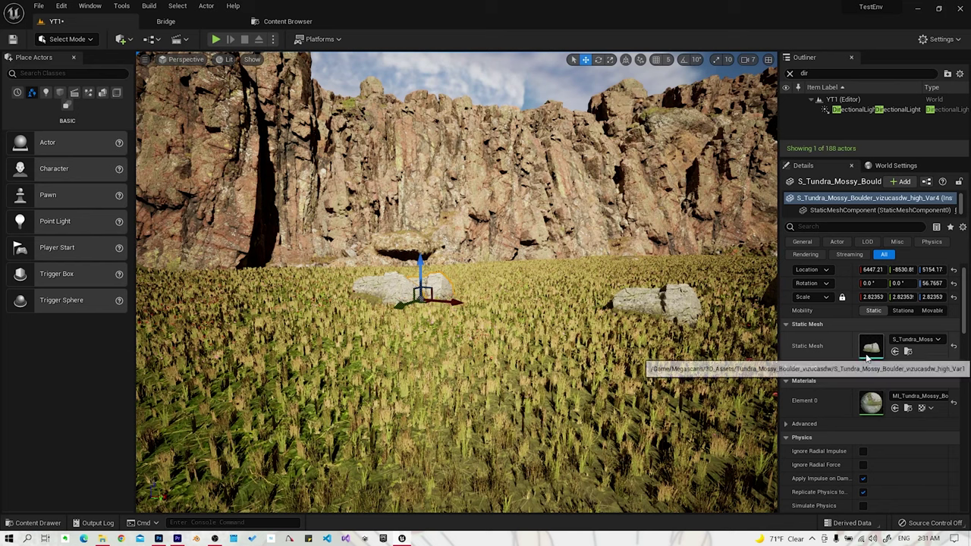
double_click(871, 338)
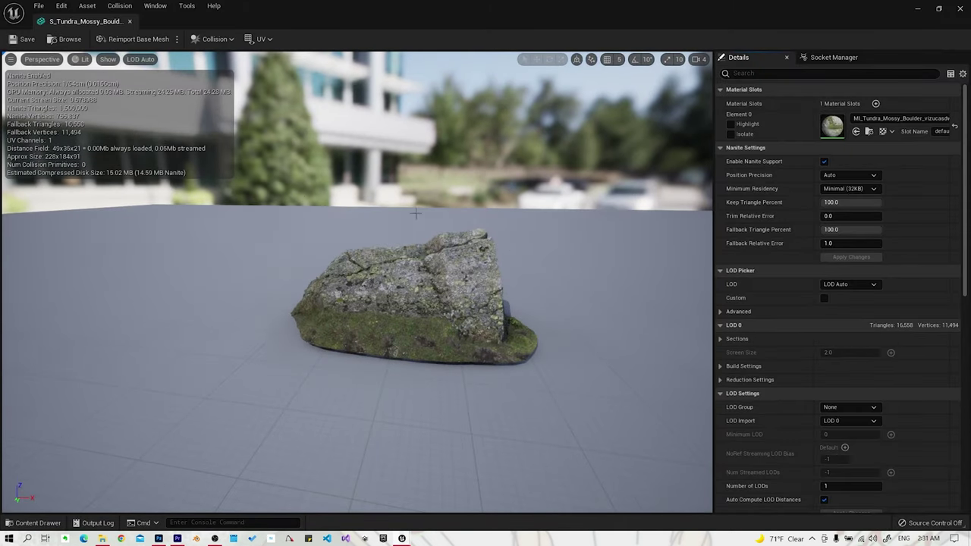
- Add Capsule Simplified Collision to the boulder mesh, save it, and return to the level
left_click(214, 39)
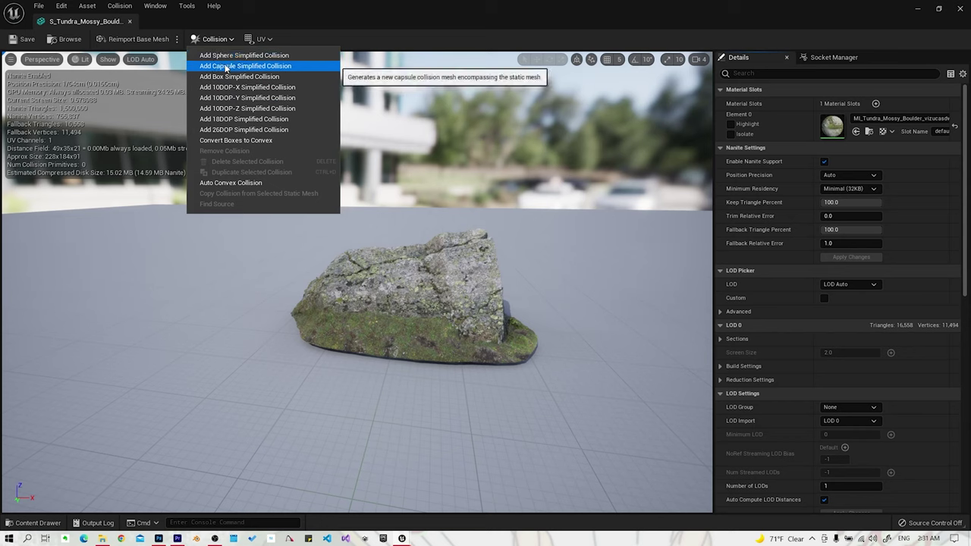
left_click(225, 67)
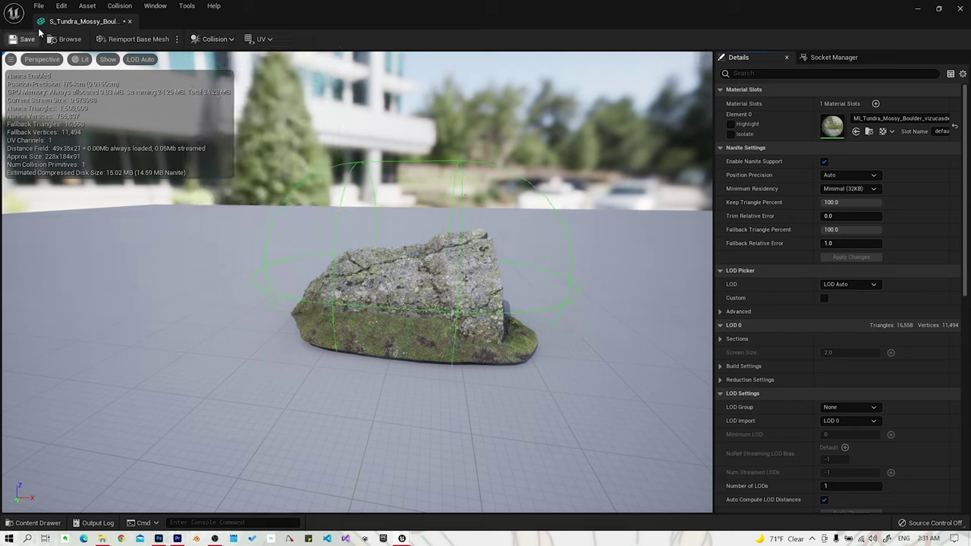
left_click(18, 41)
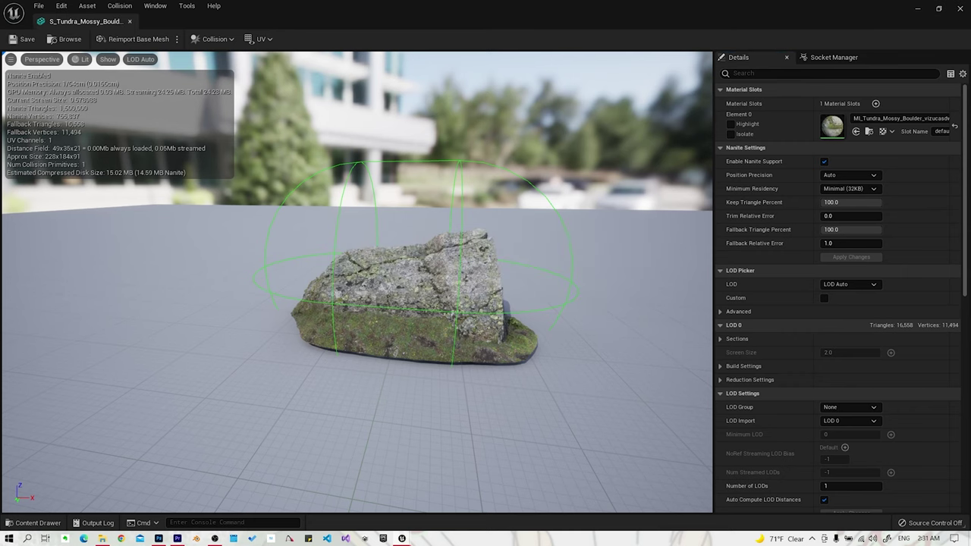
left_click(131, 21)
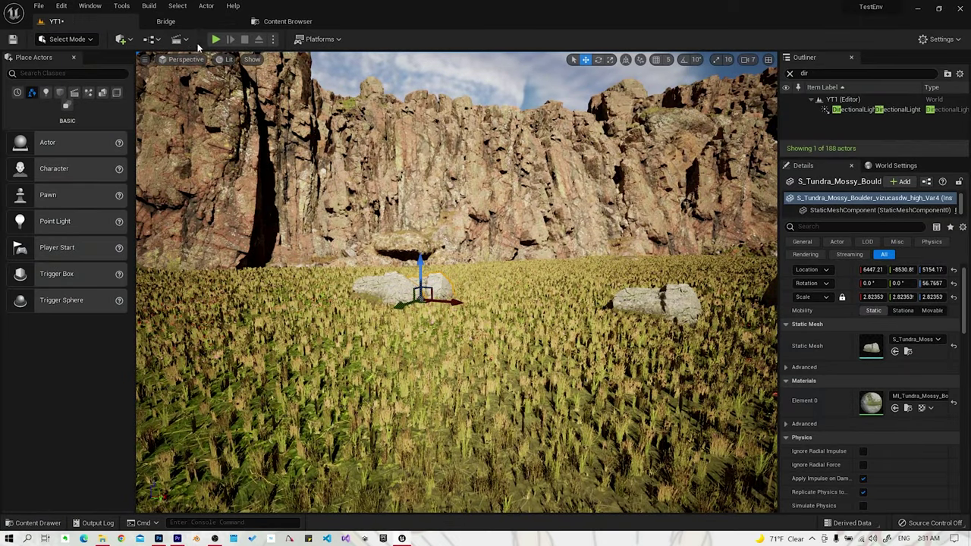
- Switch the viewport to Player Collision view, tilt toward the ground, and start Play In Editor
left_click(229, 59)
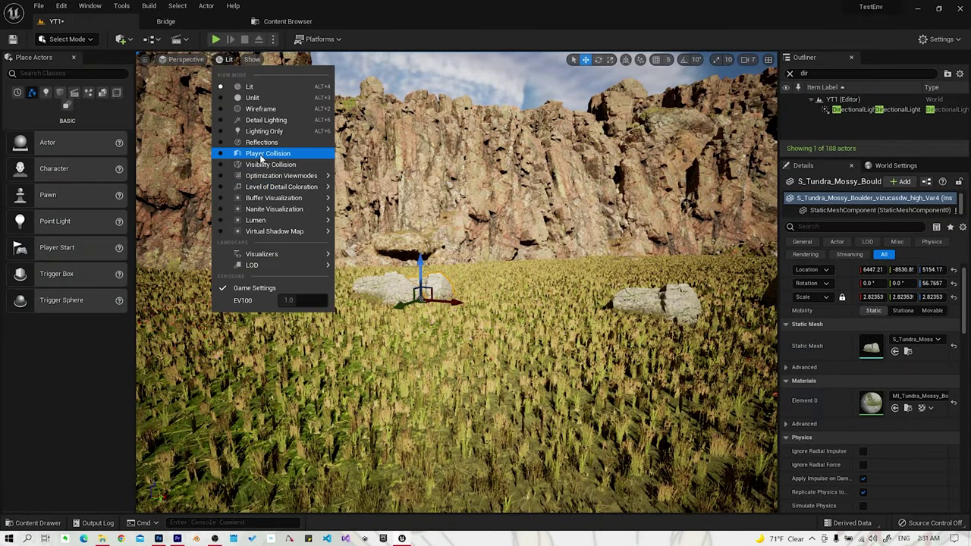
left_click_drag(351, 282, 356, 227)
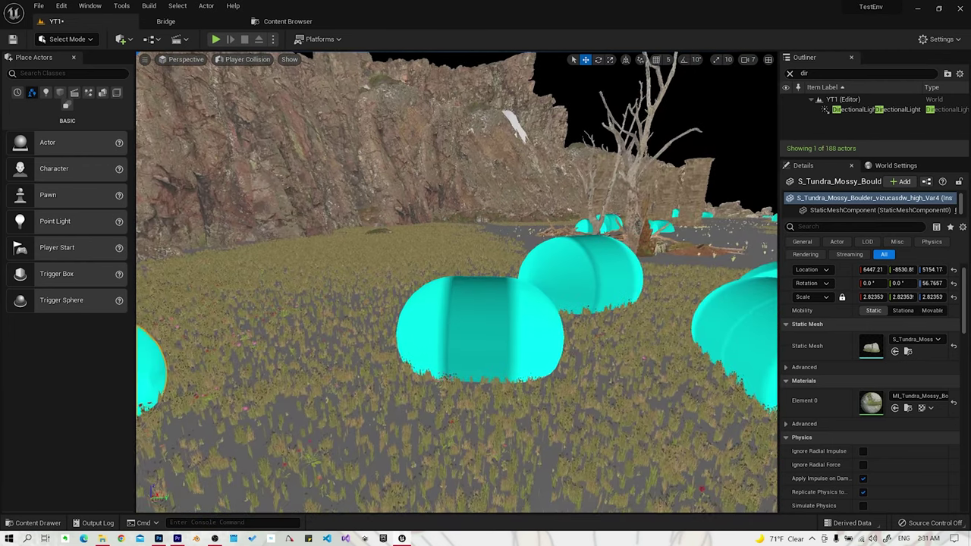
right_click_drag(440, 288, 440, 305)
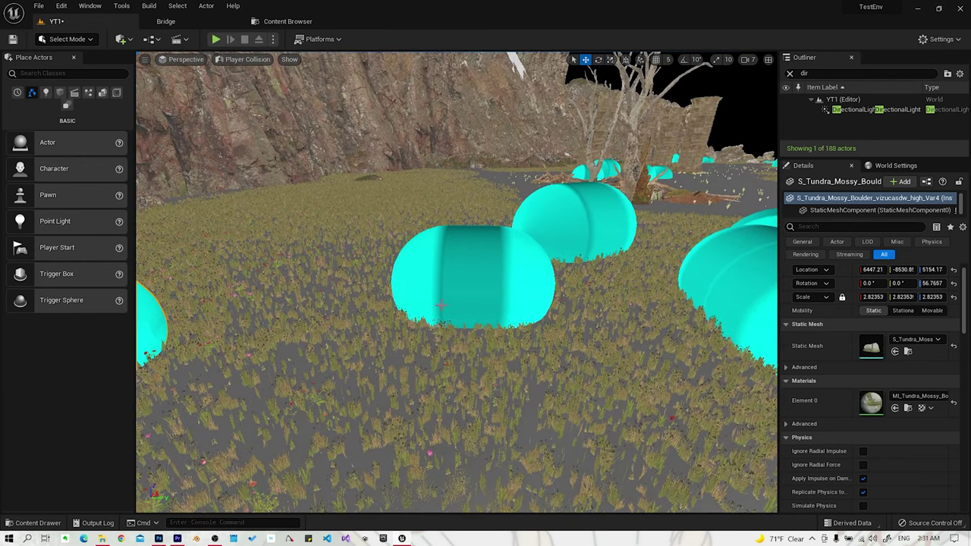
left_click(216, 40)
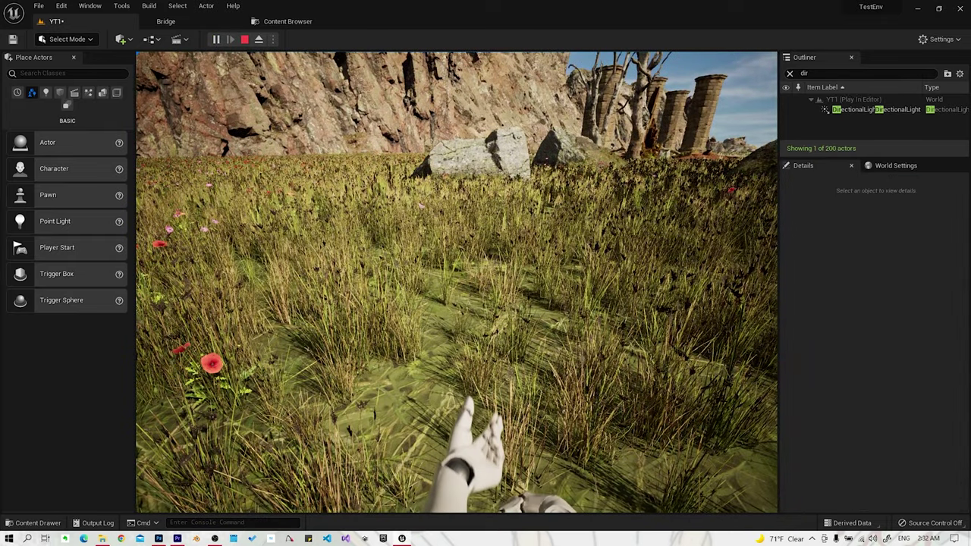
- Walk into the mossy boulder, jump onto it, then step back onto the grass
key("w")
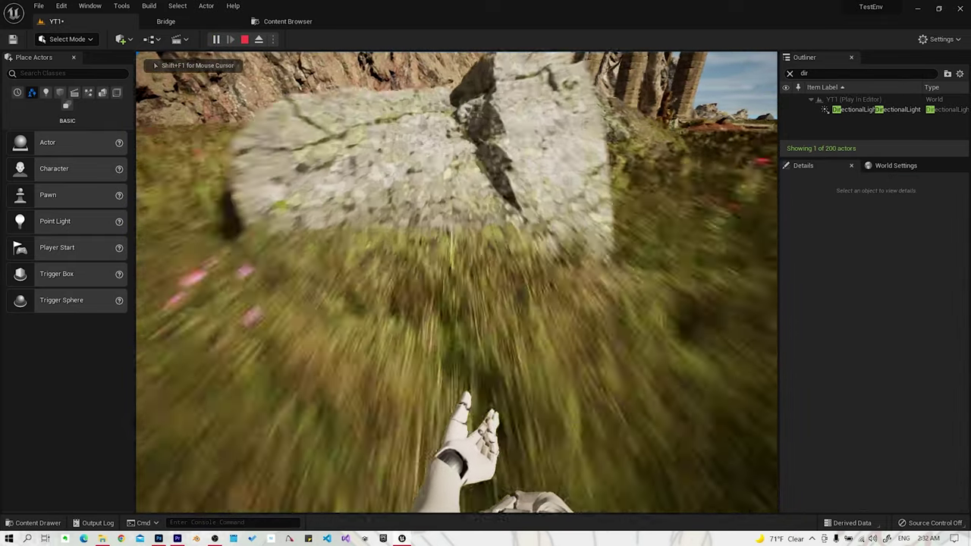
key("space")
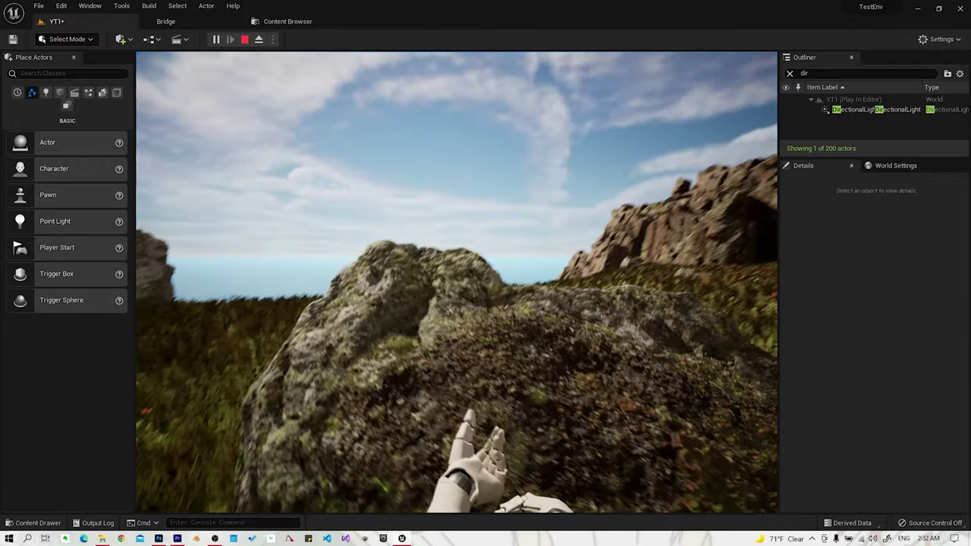
key("s")
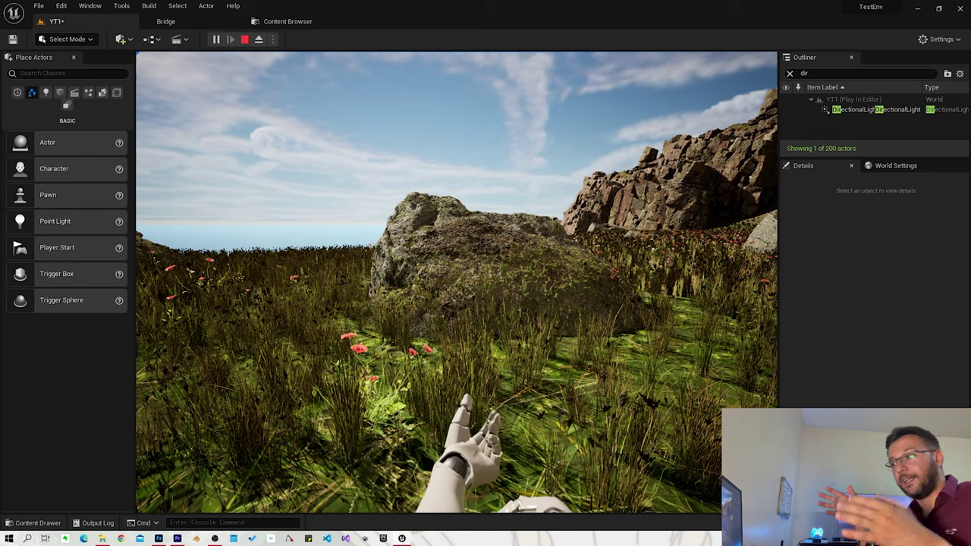
key("Escape")
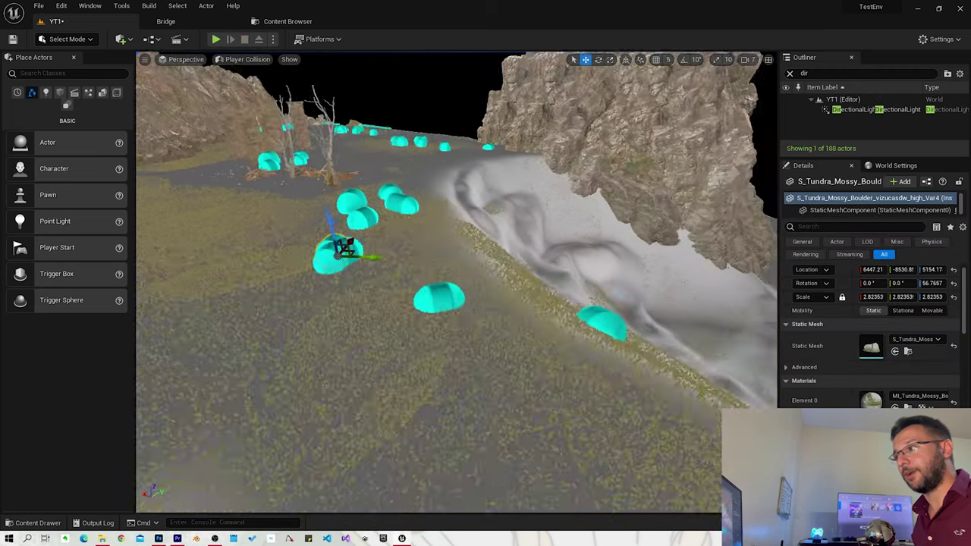
left_click_drag(531, 182, 395, 176, "alt")
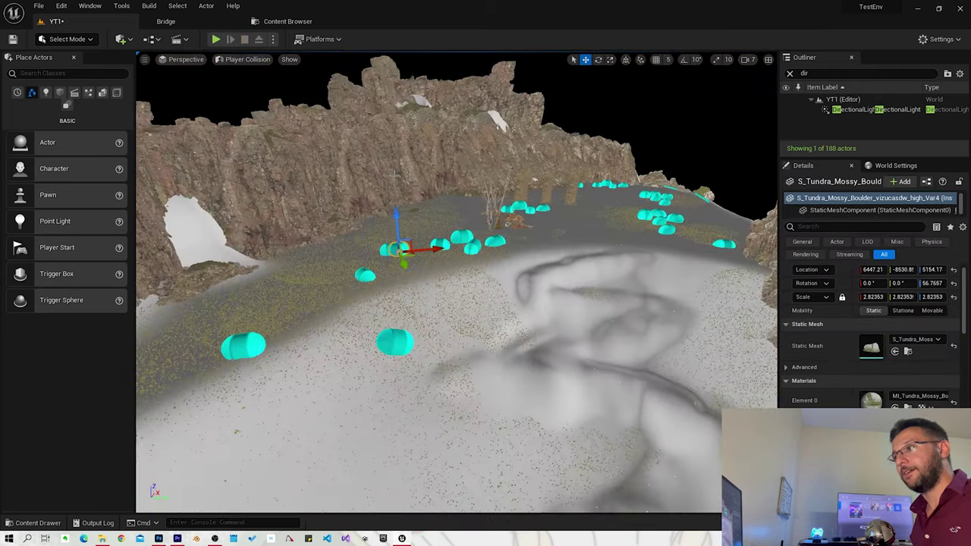